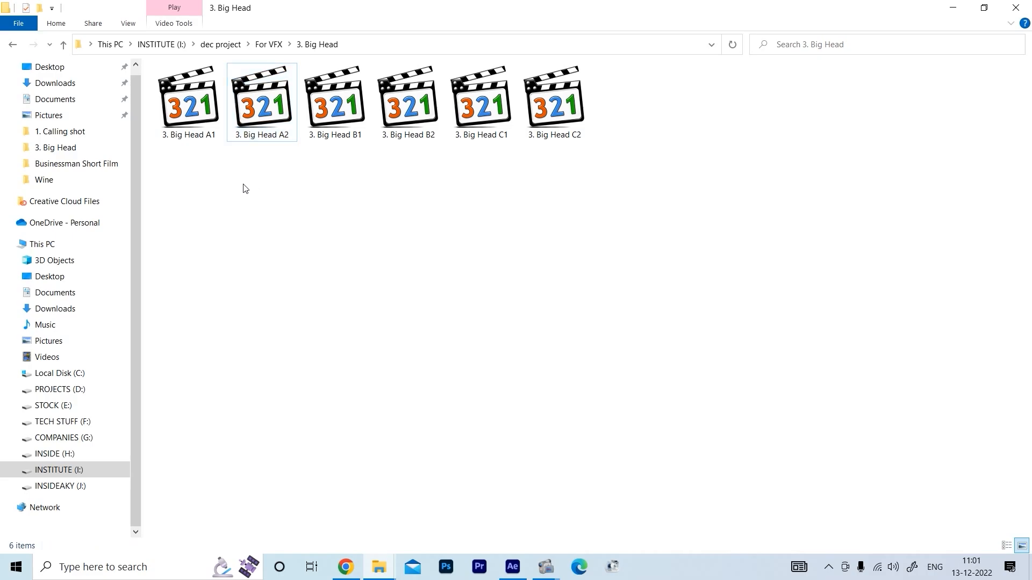
# Import the 3. Big Head A1 and A2 clips into After Effects and build an A1 composition with two A2 layers on top
pyautogui.moveTo(256, 195); pyautogui.dragTo(153, 63)
pyautogui.moveTo(184, 102); pyautogui.dragTo(37, 397)
pyautogui.click(38, 179)
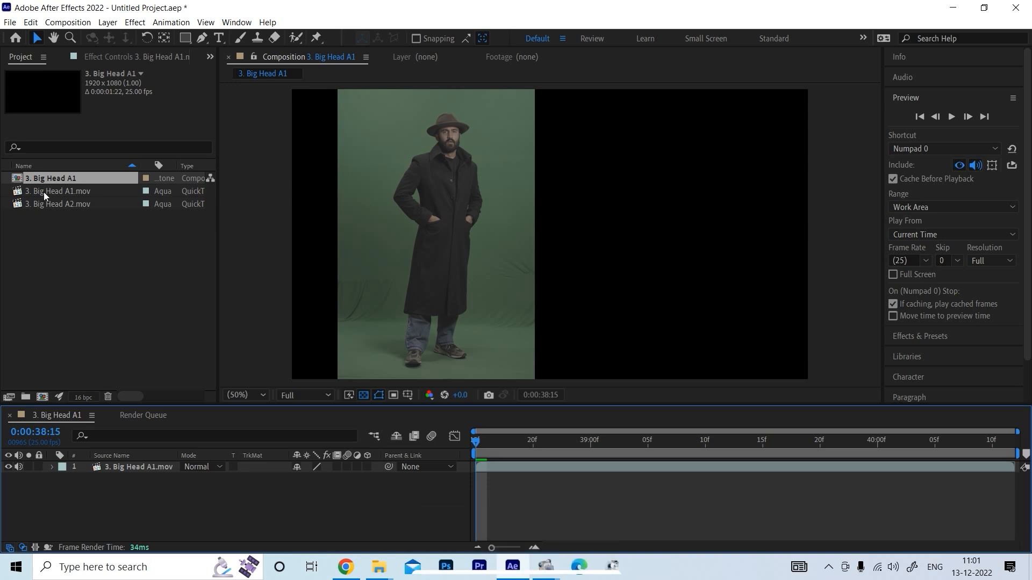
pyautogui.moveTo(48, 204); pyautogui.dragTo(141, 302)
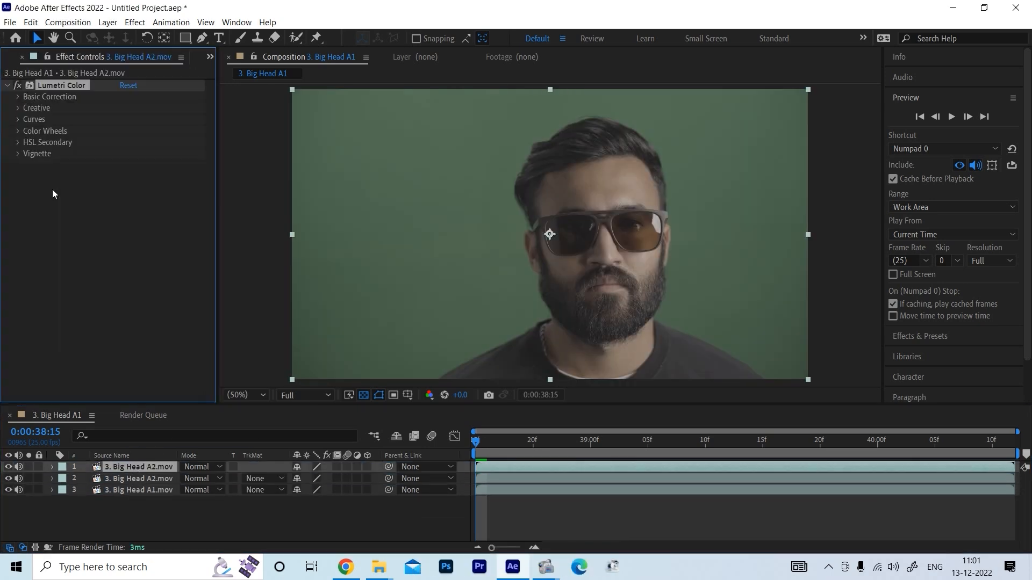
# Key the top A2 layer with Keylight in Screen Matte view, Clip Black 37 and Clip White 69, as luma matte for the A2 layer below
pyautogui.moveTo(125, 236); pyautogui.dragTo(719, 222)
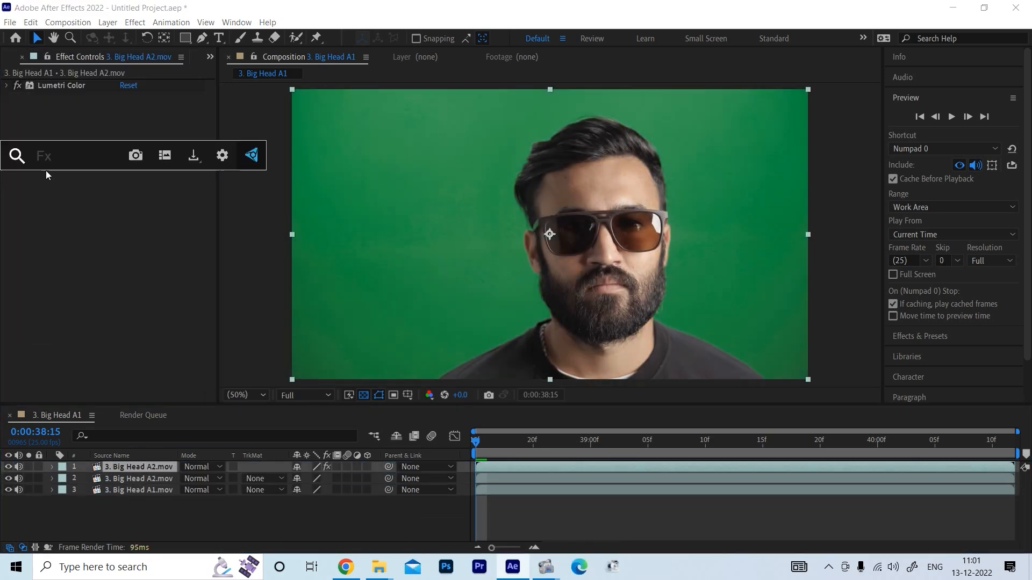
pyautogui.press('Return')
pyautogui.click(160, 158)
pyautogui.click(148, 224)
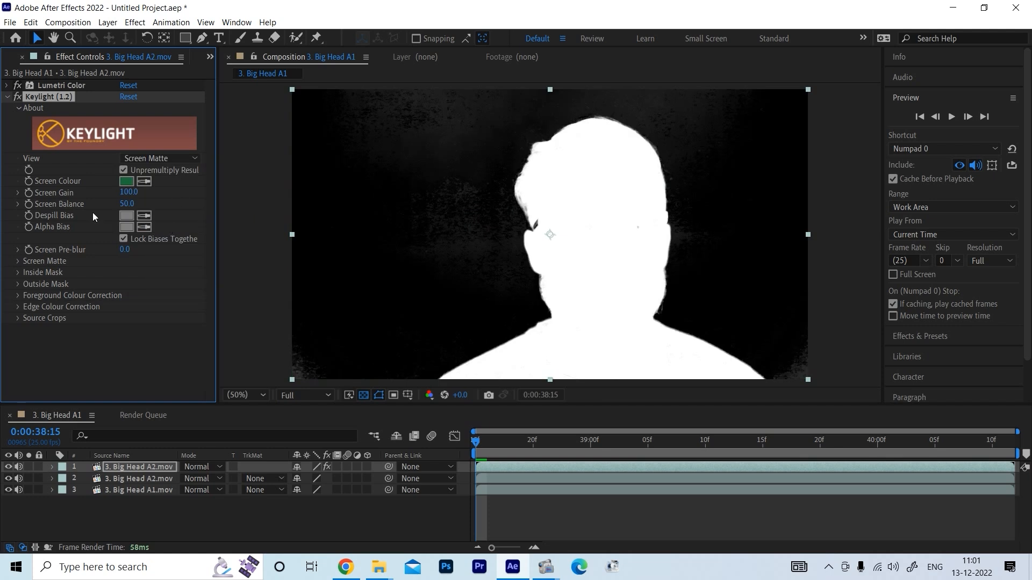
pyautogui.click(18, 261)
pyautogui.moveTo(125, 272); pyautogui.dragTo(134, 271)
pyautogui.click(263, 478)
pyautogui.click(301, 455)
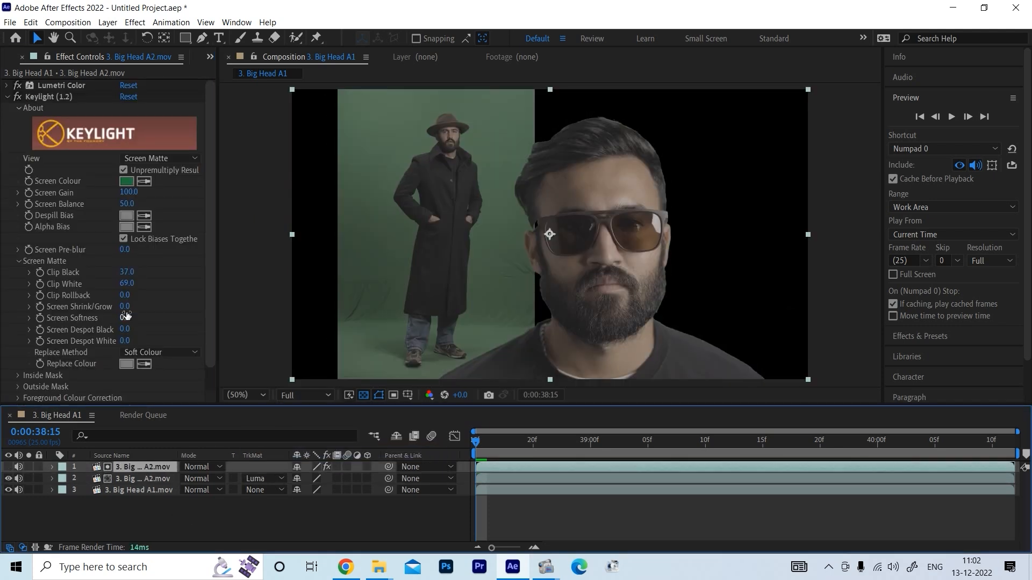
# Set the A2 matte's Screen Shrink/Grow to -1 and Screen Softness to 0.5, and copy its effects to the upper A1 layer
pyautogui.click(148, 478)
pyautogui.click(143, 467)
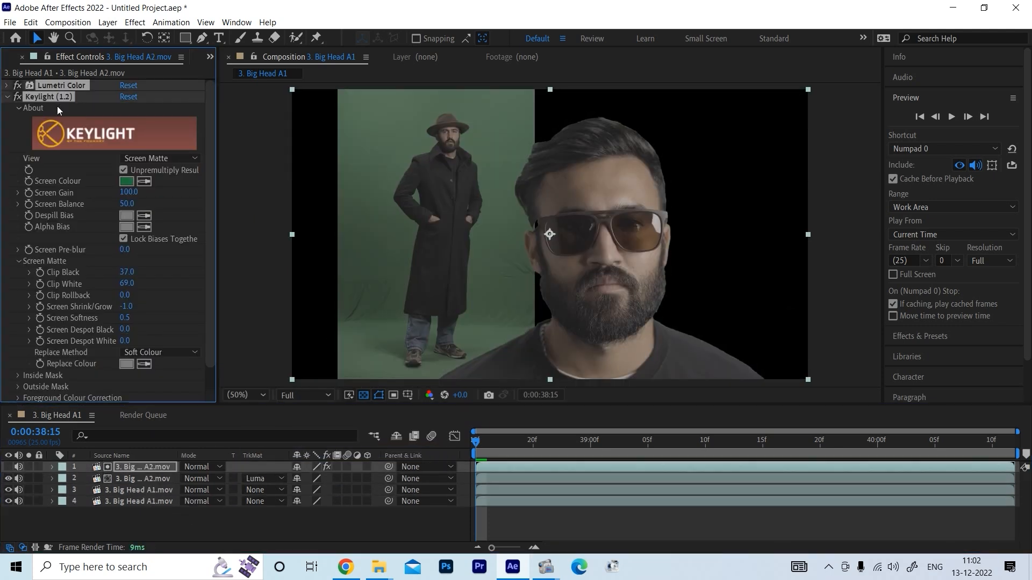
pyautogui.click(139, 490)
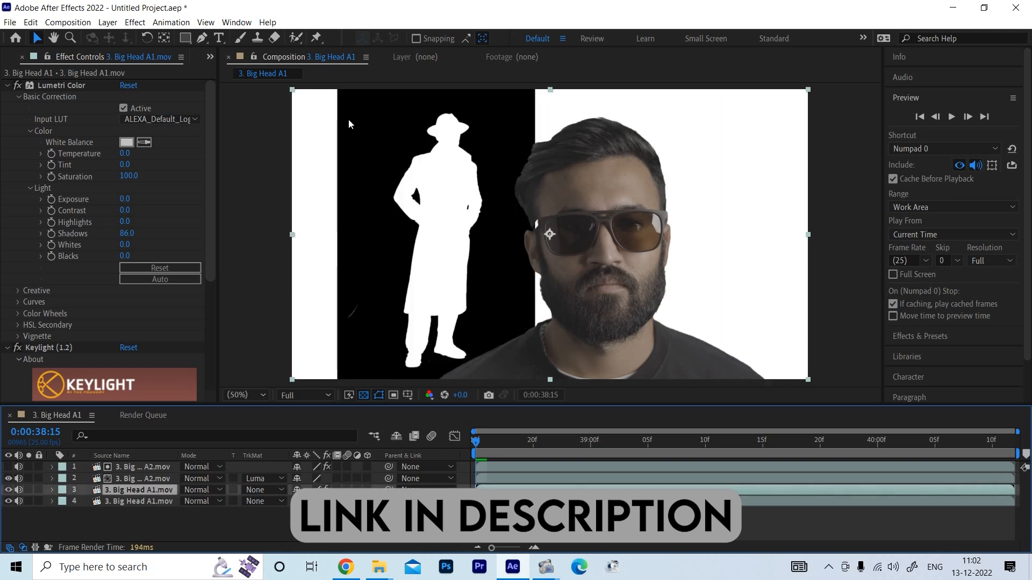
# Draw a Pen tool mask around the standing man on the bottom A1 layer to remove the surrounding area
pyautogui.scroll(-8, 103, 260)
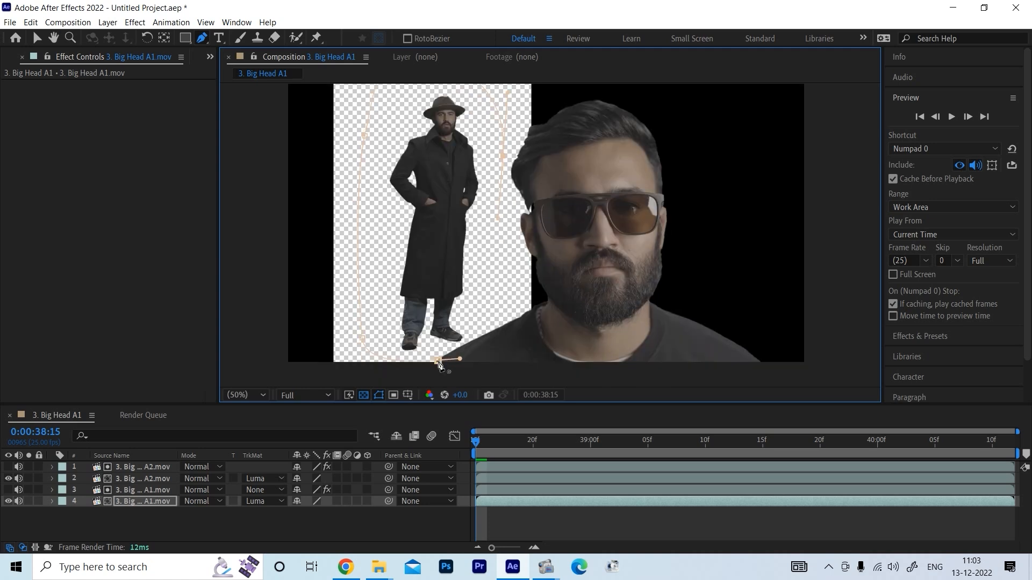
pyautogui.moveTo(438, 360); pyautogui.dragTo(536, 369)
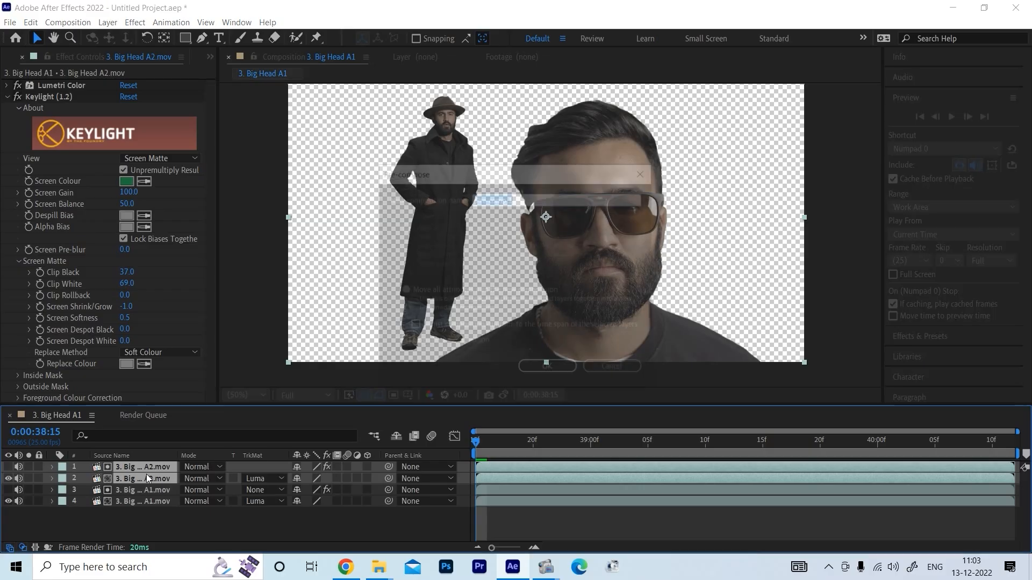
# Pre-compose the two A2 layers as "Big Head" and the two A1 layers as "Full body"
pyautogui.hotkey('ctrl', 'shift', 'c')
pyautogui.write('Big Head')
pyautogui.press('Return')
pyautogui.moveTo(188, 507); pyautogui.dragTo(229, 481)
pyautogui.hotkey('ctrl', 'shift', 'c')
pyautogui.write('Full body')
pyautogui.press('Return')
# Move the Big Head layer right to X position 1177 and shift the Full body layer farther left
pyautogui.press('p')
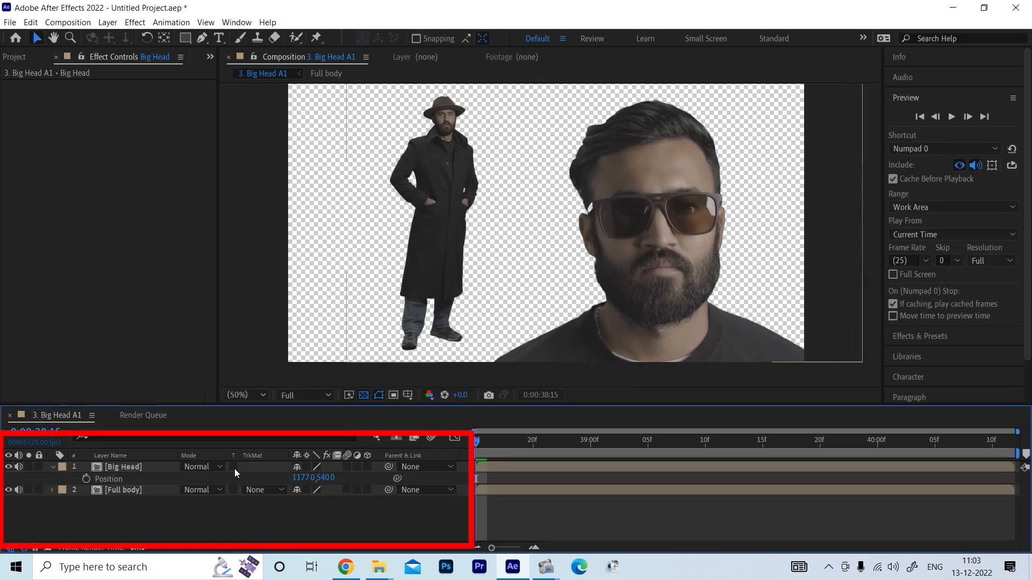
pyautogui.click(134, 493)
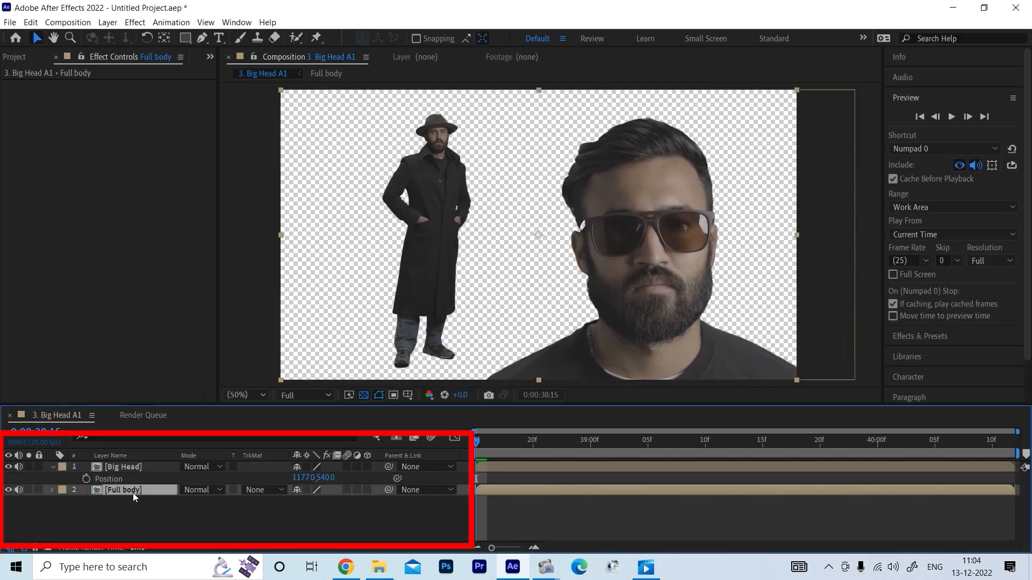
pyautogui.press('p')
pyautogui.moveTo(297, 501); pyautogui.dragTo(229, 503)
pyautogui.click(185, 524)
pyautogui.click(52, 467)
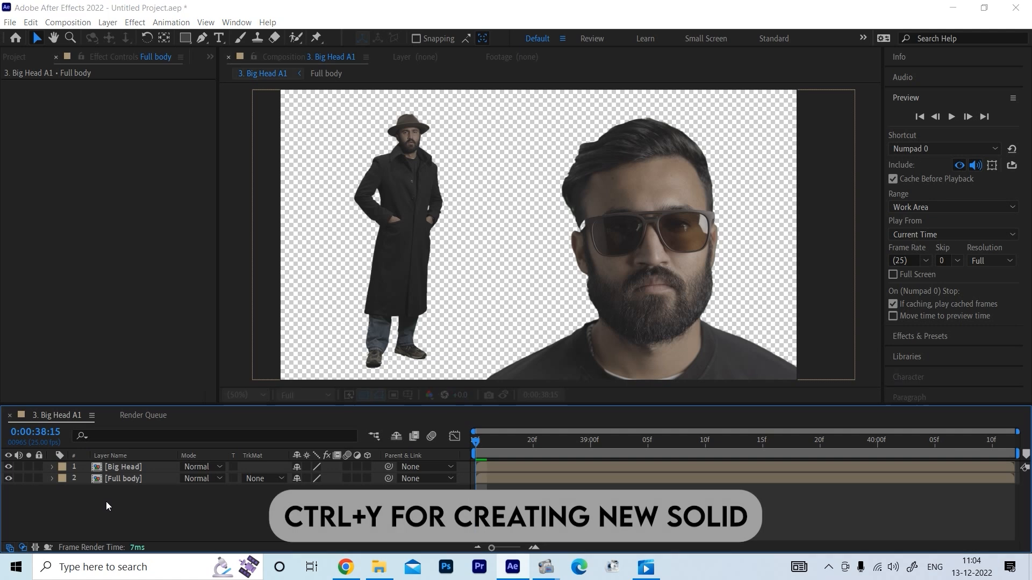
# Create a composition-sized 1920 x 1080 solid in dark gray 2A2A2A
pyautogui.hotkey('ctrl', 'y')
pyautogui.click(510, 366)
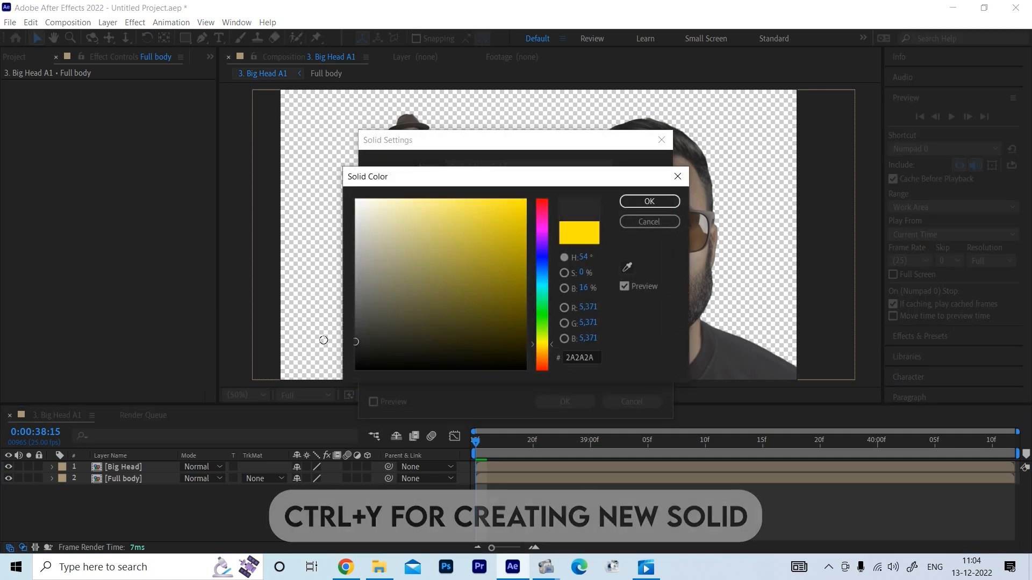
pyautogui.click(666, 203)
pyautogui.click(564, 401)
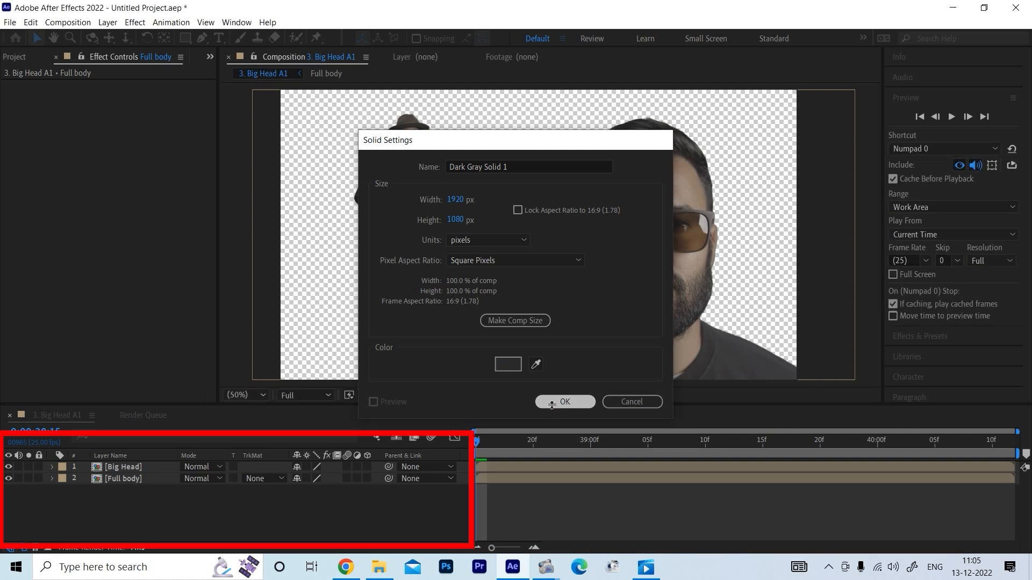
# Make the dark gray solid a 3D layer, rotate it flat as a floor, and lower it to the men's feet
pyautogui.click(367, 467)
pyautogui.press('r')
pyautogui.moveTo(310, 490); pyautogui.dragTo(263, 490)
pyautogui.moveTo(539, 165); pyautogui.dragTo(539, 216)
pyautogui.moveTo(311, 490); pyautogui.dragTo(307, 491)
pyautogui.moveTo(539, 216); pyautogui.dragTo(539, 275)
# Scale the floor solid to 229% and place it beneath the Big Head and Full body layers, fine-tuning its position
pyautogui.press('s')
pyautogui.moveTo(312, 478); pyautogui.dragTo(381, 478)
pyautogui.moveTo(539, 275); pyautogui.dragTo(539, 285)
pyautogui.moveTo(136, 467); pyautogui.dragTo(134, 506)
pyautogui.click(124, 479)
pyautogui.click(137, 490)
pyautogui.moveTo(539, 287); pyautogui.dragTo(539, 286)
# Turn the Big Head and Full body layers into 3D layers
pyautogui.click(142, 478)
pyautogui.keyDown('shift'); pyautogui.click(138, 467); pyautogui.keyUp('shift')
pyautogui.click(367, 479)
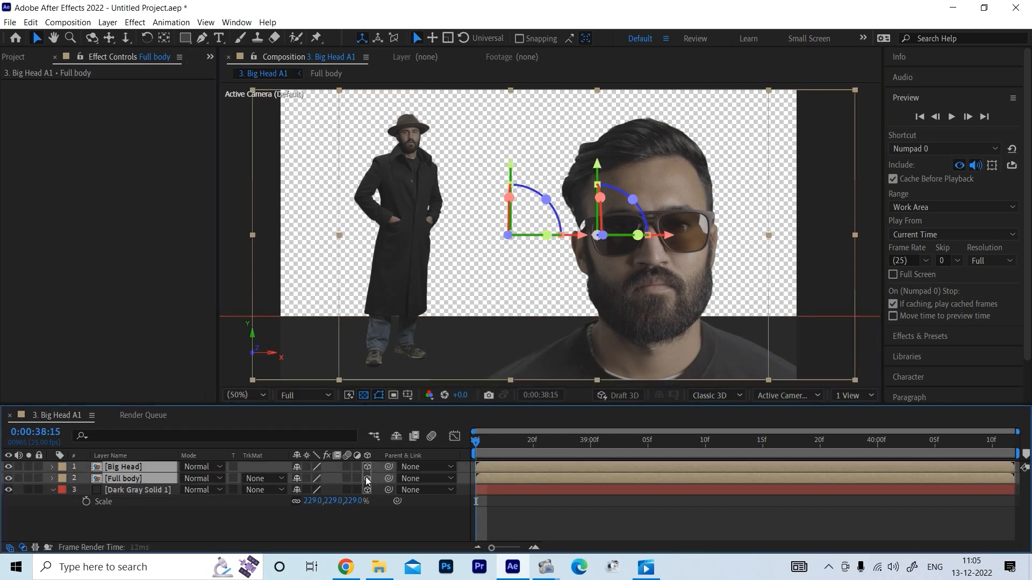
# Draw a wide elliptical mask on the dark gray floor solid around the big head's shoulders and set it to Subtract
pyautogui.click(512, 354)
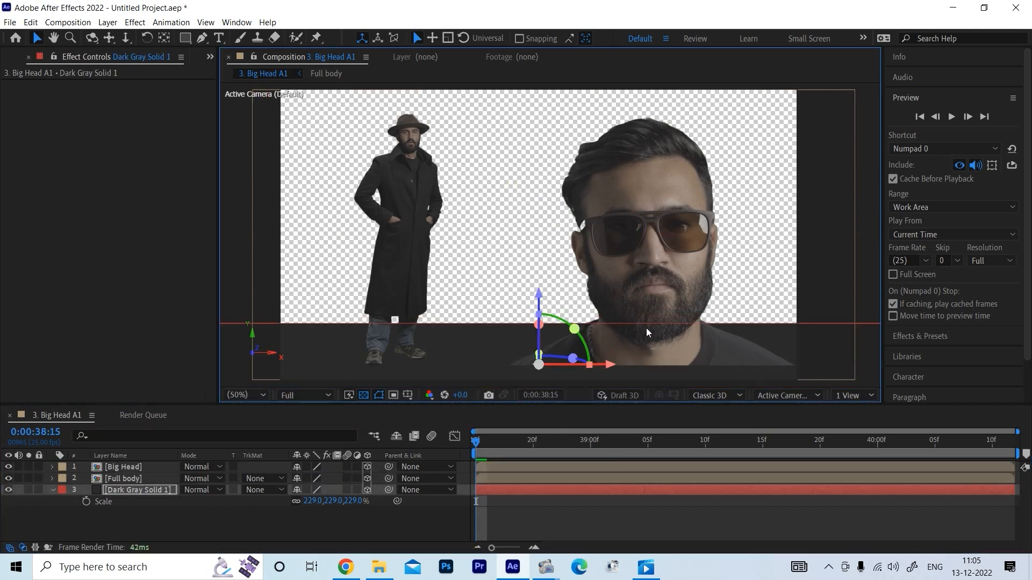
pyautogui.click(136, 526)
pyautogui.click(136, 490)
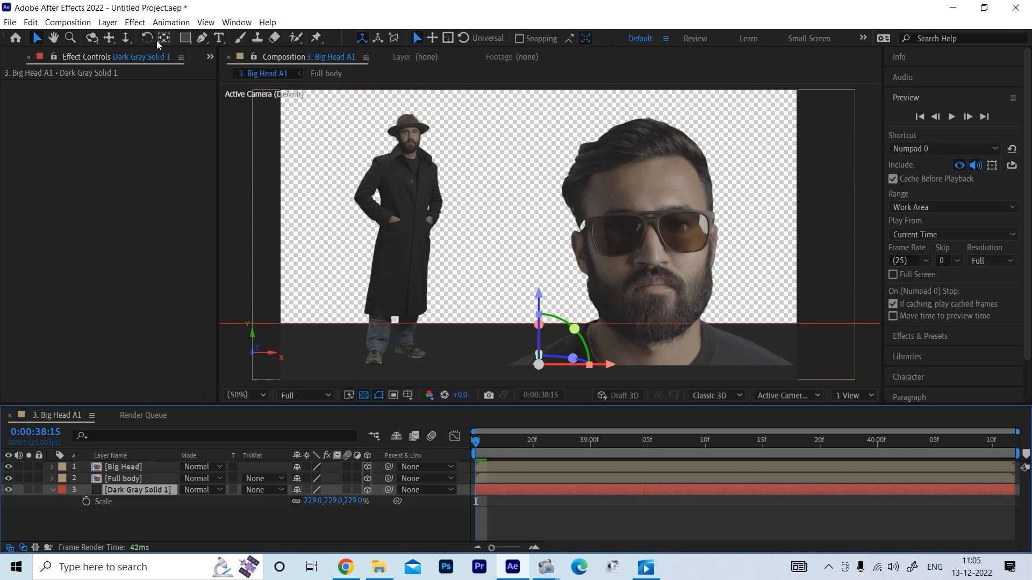
pyautogui.moveTo(185, 37); pyautogui.dragTo(250, 65)
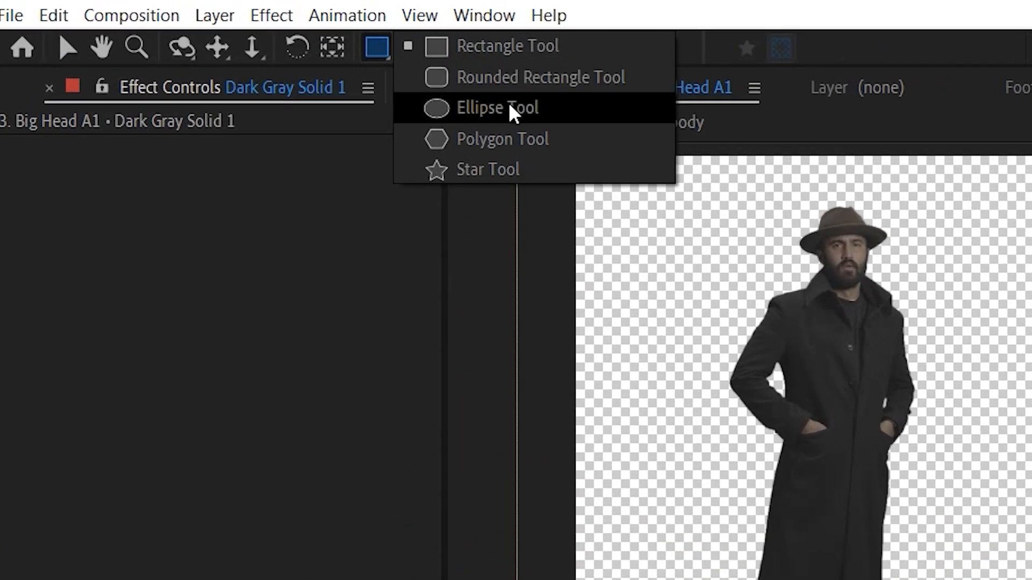
pyautogui.moveTo(513, 113); pyautogui.dragTo(513, 112)
pyautogui.moveTo(497, 352); pyautogui.dragTo(841, 365)
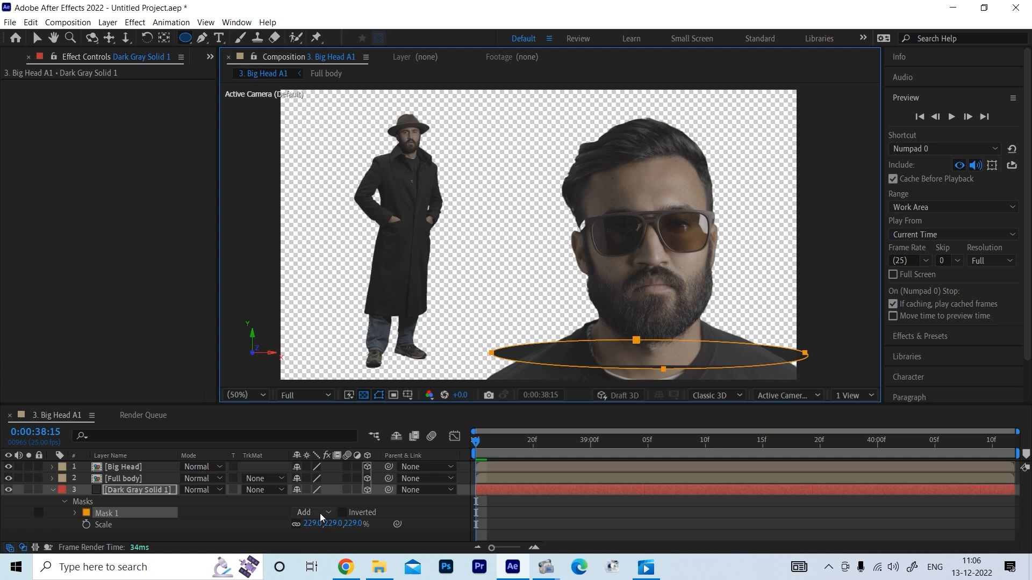
pyautogui.click(320, 515)
pyautogui.click(334, 455)
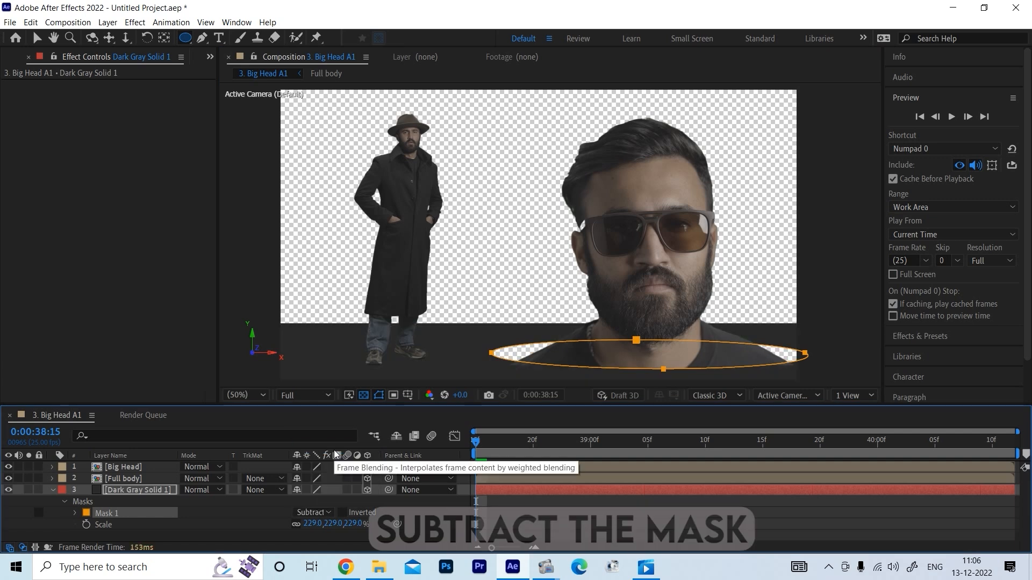
# Transform the floor's elliptical mask so it is slightly wider and sits lower in the frame
pyautogui.press('v')
pyautogui.doubleClick(669, 369)
pyautogui.moveTo(669, 370); pyautogui.dragTo(668, 378)
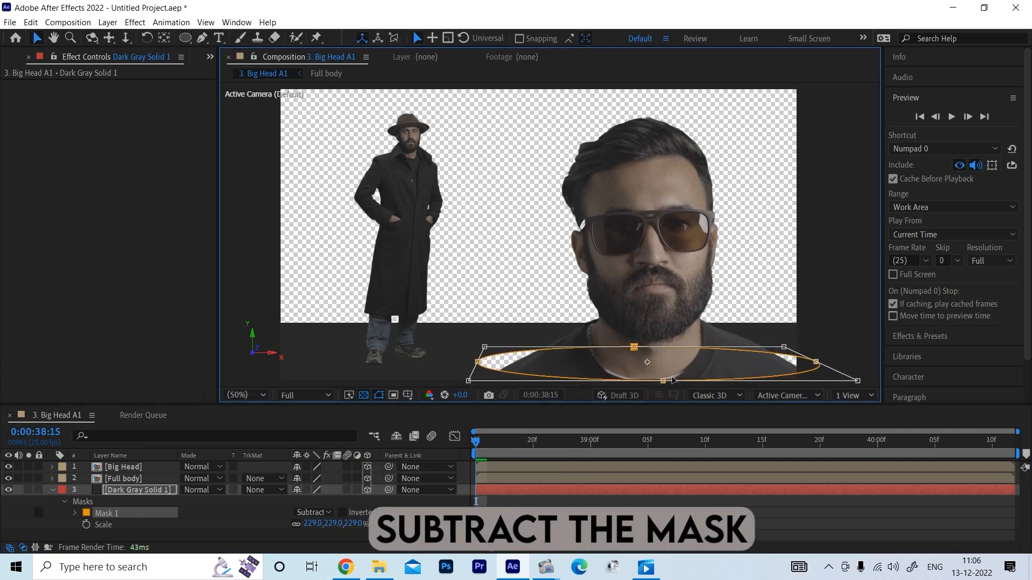
pyautogui.press('Escape')
# Set the Big Head layer's position to 1087, 695, so the head sits lower in the floor's hole
pyautogui.click(163, 470)
pyautogui.press('p')
pyautogui.moveTo(326, 478); pyautogui.dragTo(353, 478)
# Narrow the floor solid's elliptical mask so the hole fits more closely around the big head's neck
pyautogui.click(138, 501)
pyautogui.click(149, 525)
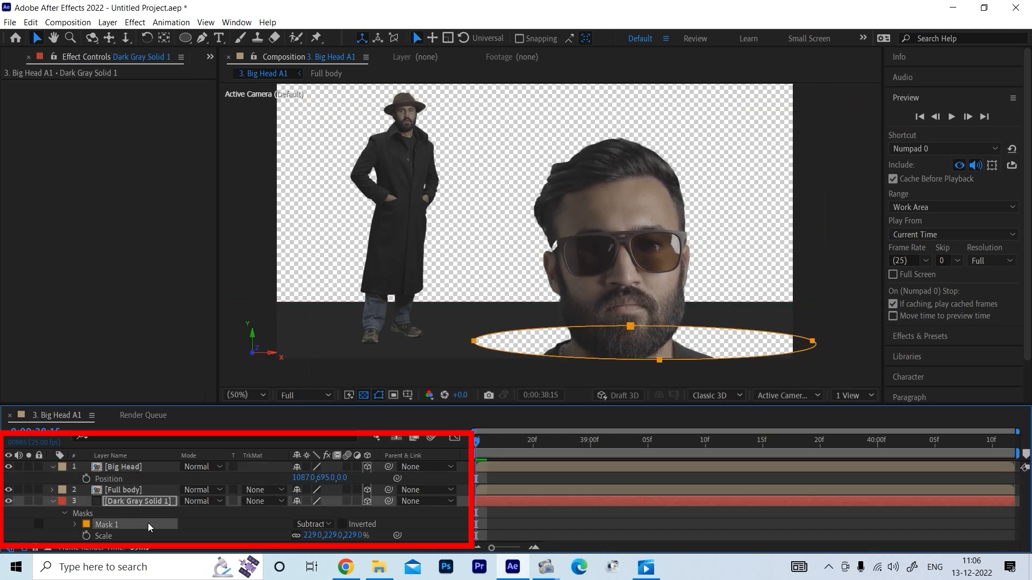
pyautogui.doubleClick(813, 342)
pyautogui.moveTo(817, 339); pyautogui.dragTo(699, 348)
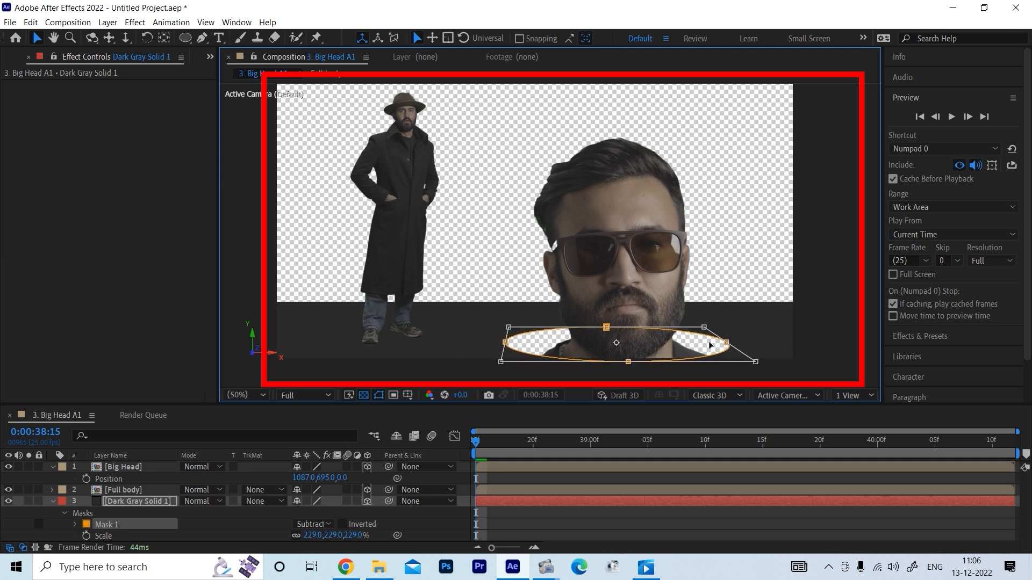
pyautogui.doubleClick(839, 221)
pyautogui.moveTo(838, 221); pyautogui.dragTo(848, 246)
pyautogui.click(152, 500)
pyautogui.click(53, 501)
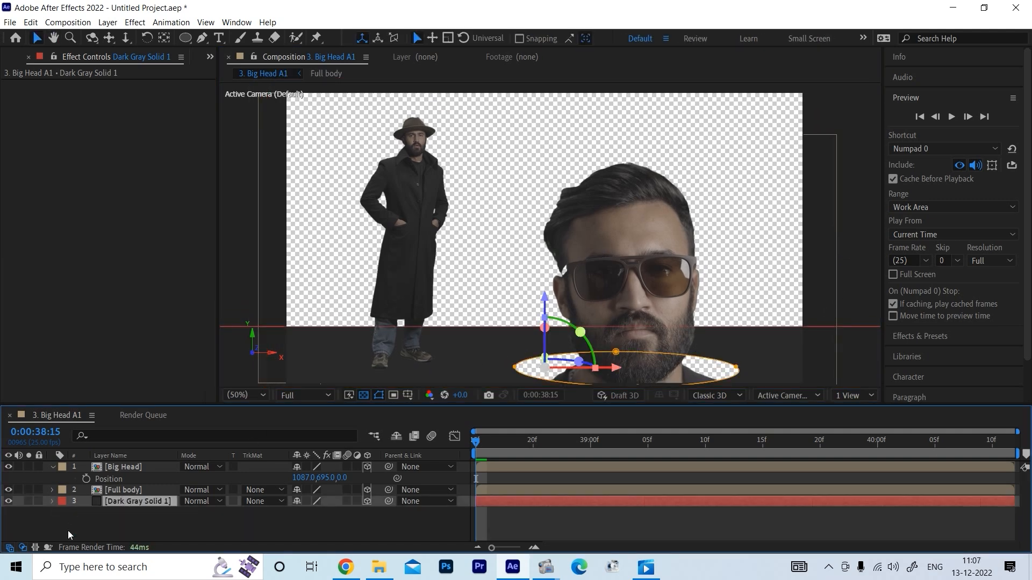
# Save the project as "Mundey Big Head" in the dec project folder on the INSTITUTE (I:) drive
pyautogui.click(68, 530)
pyautogui.hotkey('ctrl', 's')
pyautogui.click(59, 251)
pyautogui.scroll(-2, 184, 238)
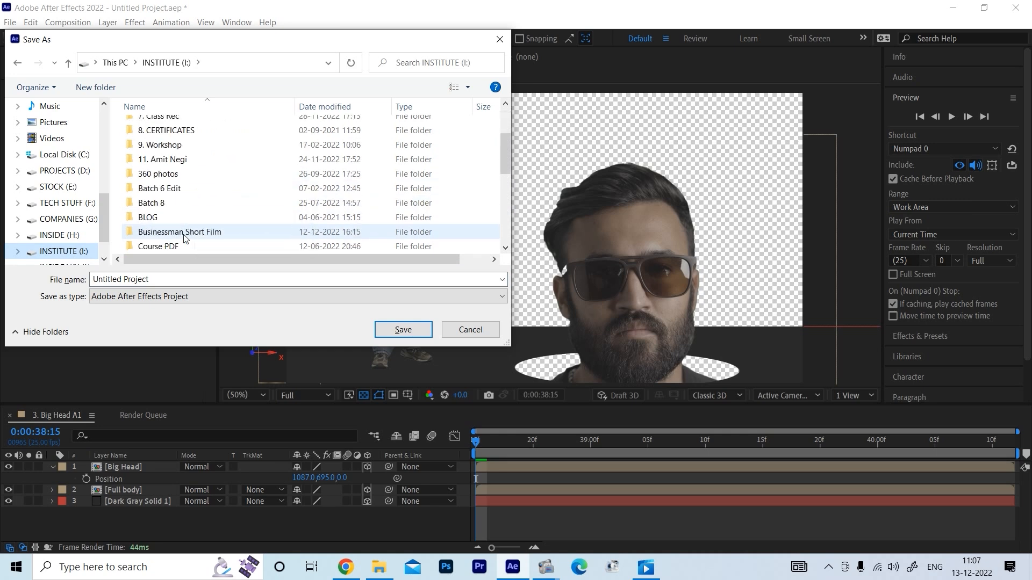
pyautogui.scroll(-1, 184, 238)
pyautogui.click(191, 234)
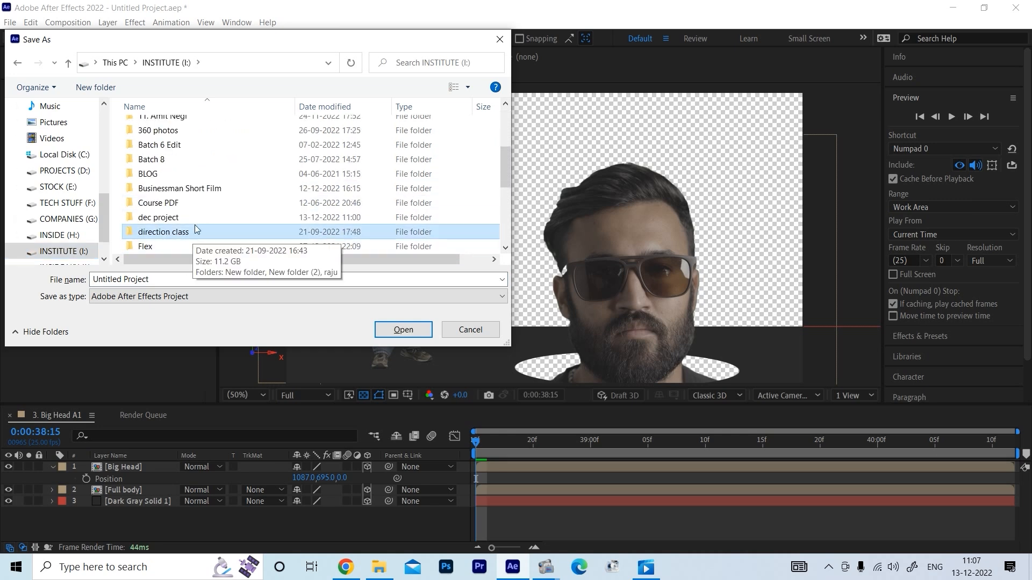
pyautogui.doubleClick(161, 217)
pyautogui.click(195, 277)
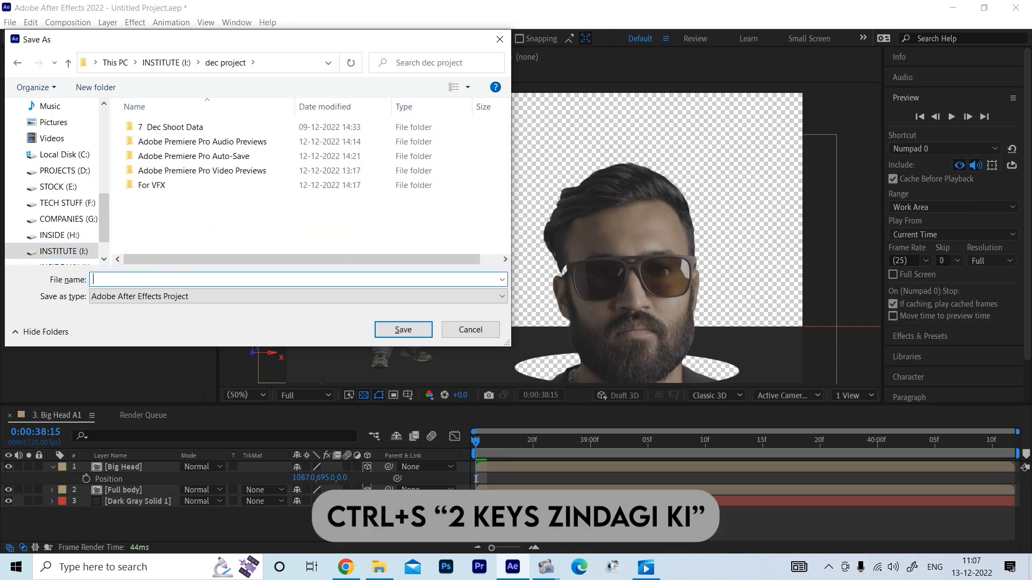
pyautogui.write('Mundey Big Head')
pyautogui.press('Return')
# Add a 1920 x 1080 black solid beneath the dark gray floor solid and draw an elliptical mask on it
pyautogui.click(129, 501)
pyautogui.click(52, 466)
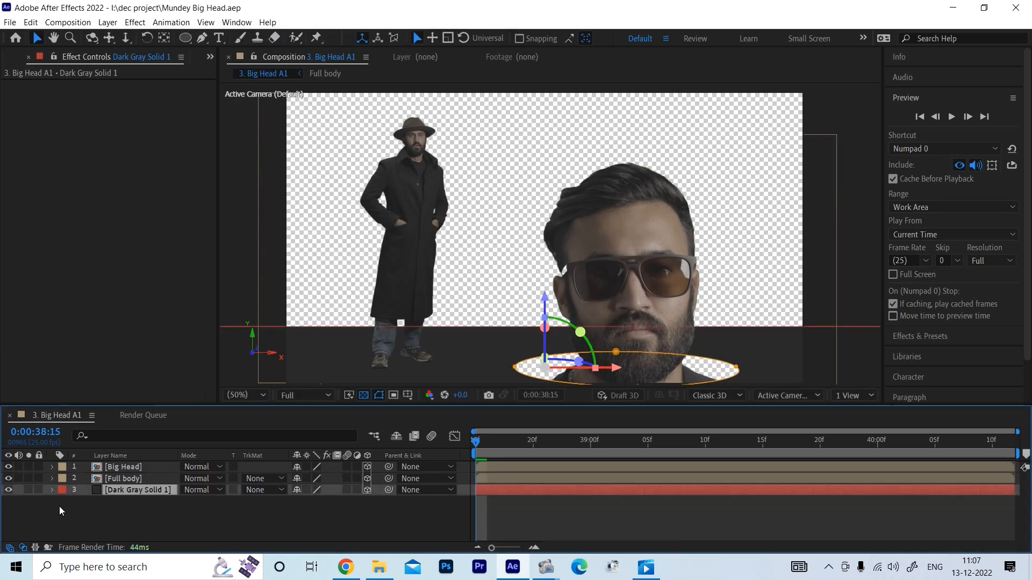
pyautogui.click(97, 503)
pyautogui.hotkey('ctrl', 'shift', 'y')
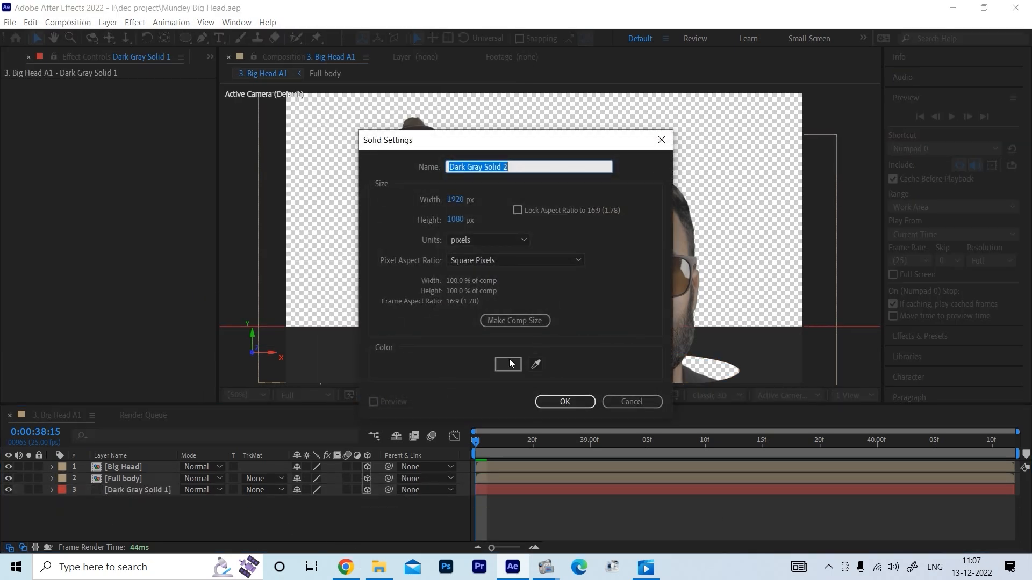
pyautogui.click(502, 361)
pyautogui.click(648, 197)
pyautogui.click(564, 401)
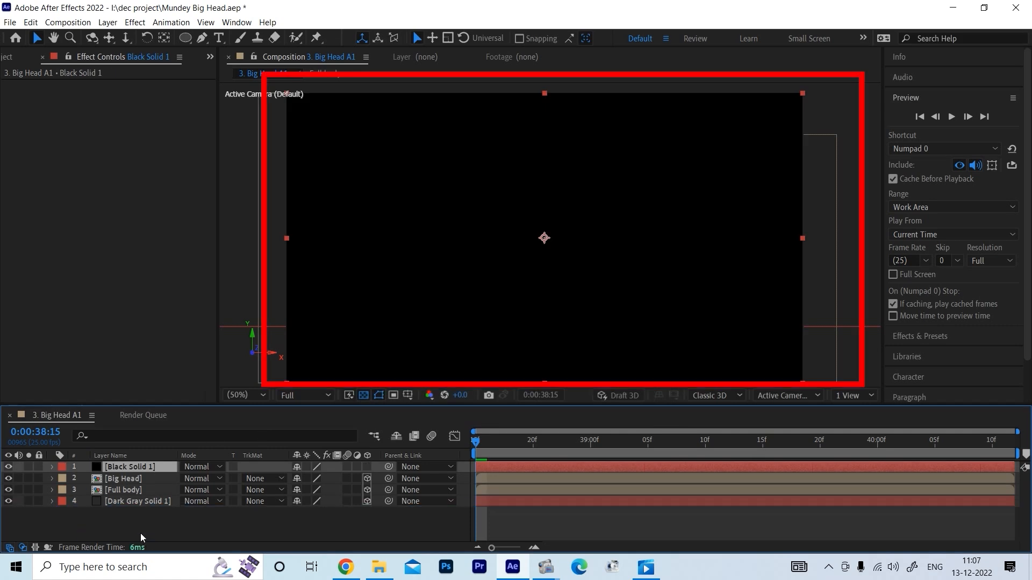
pyautogui.moveTo(311, 345); pyautogui.dragTo(905, 449)
# Draw a large elliptical mask on the dark gray floor solid enclosing both figures' bases and move it above the Subtract mask
pyautogui.click(132, 490)
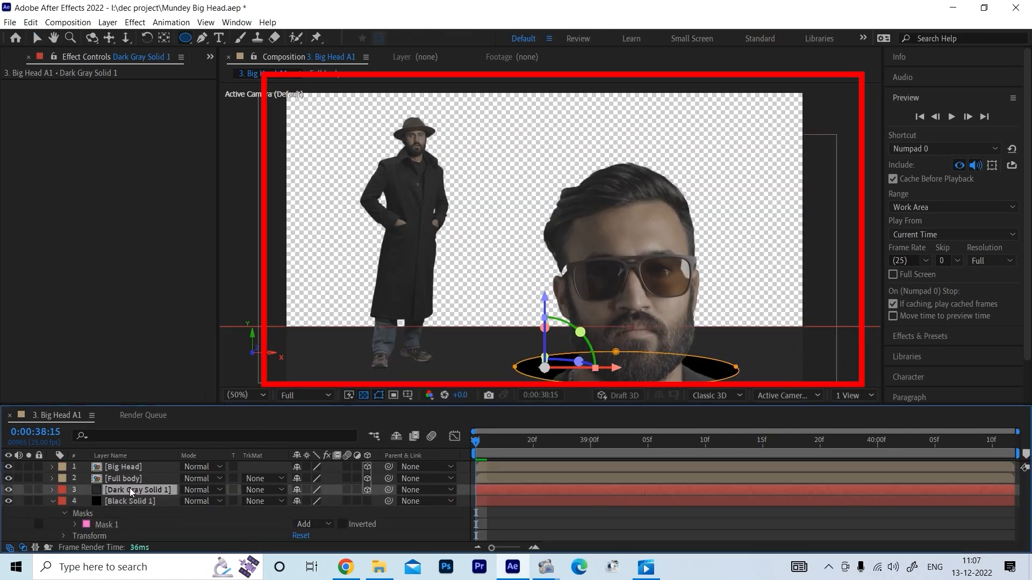
pyautogui.scroll(-2, 574, 279)
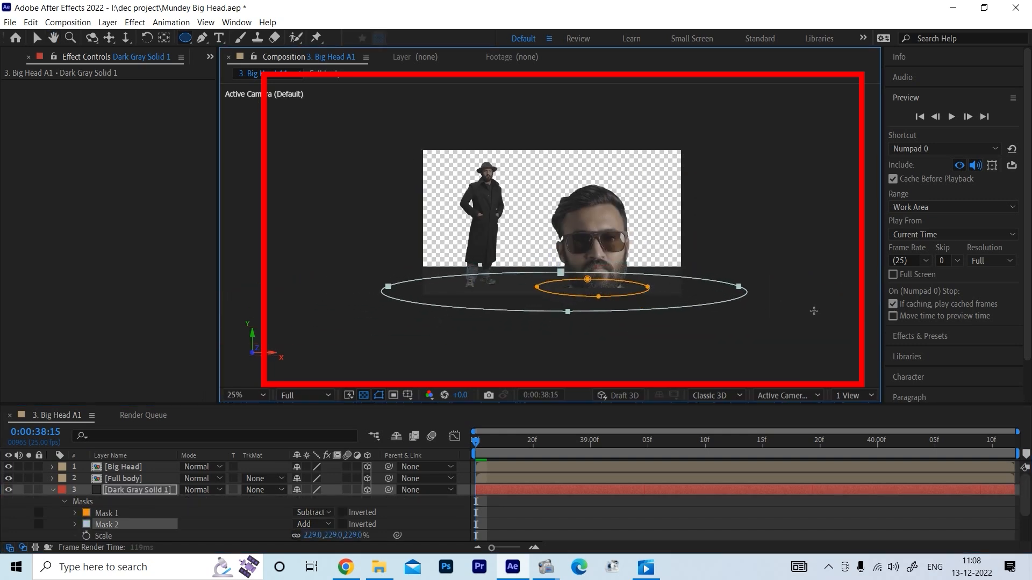
pyautogui.moveTo(814, 310); pyautogui.dragTo(817, 306)
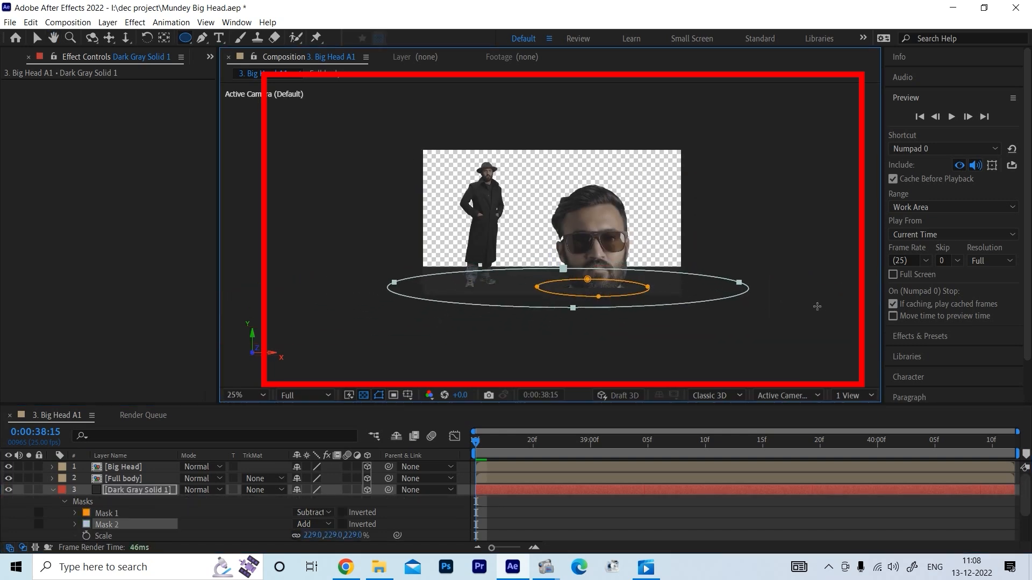
pyautogui.moveTo(897, 360); pyautogui.dragTo(871, 354)
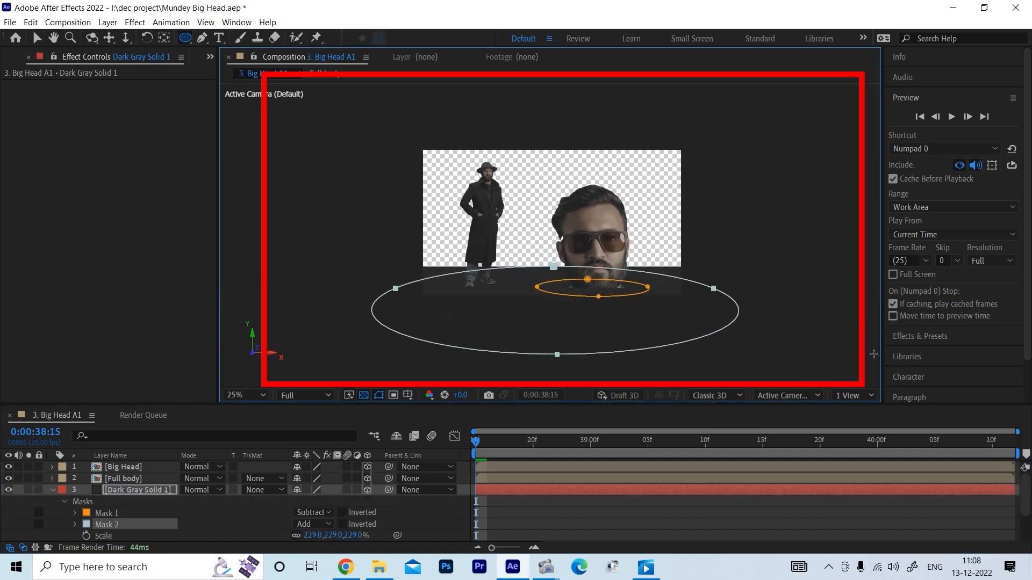
pyautogui.moveTo(155, 527); pyautogui.dragTo(107, 512)
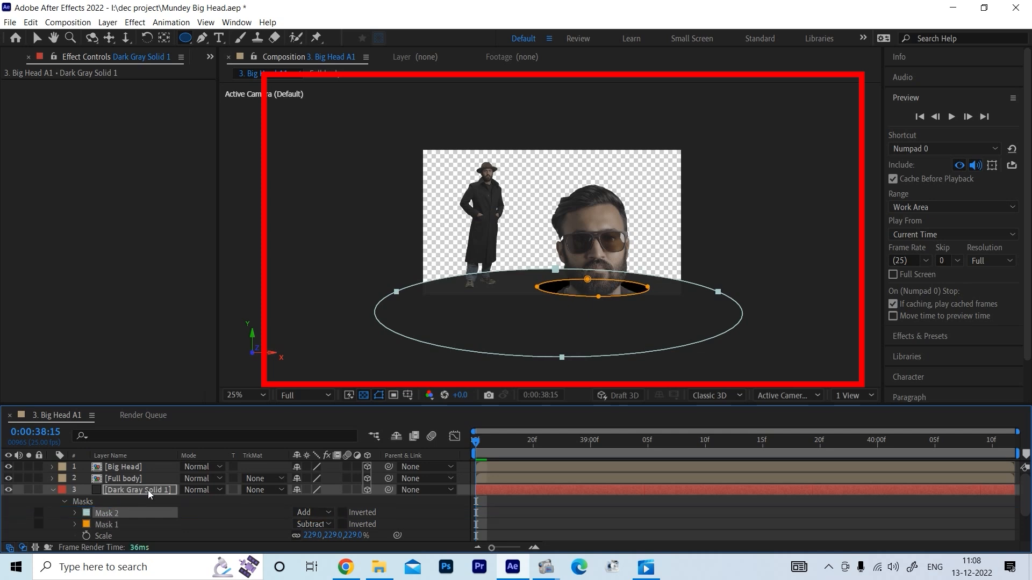
# Add a new black solid above all other layers and apply the Checkerboard effect to it
pyautogui.scroll(2, 535, 321)
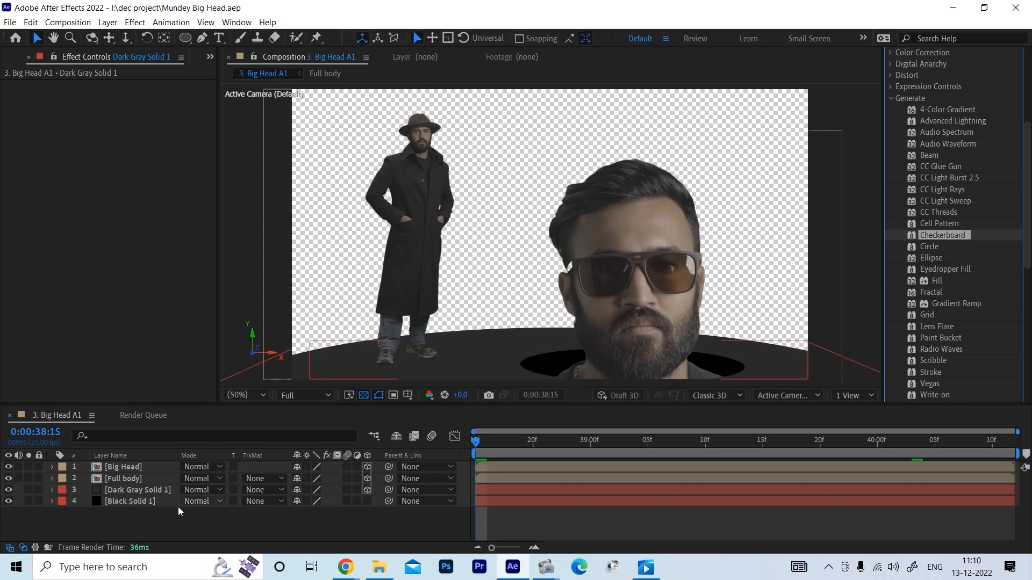
pyautogui.hotkey('ctrl', 'y')
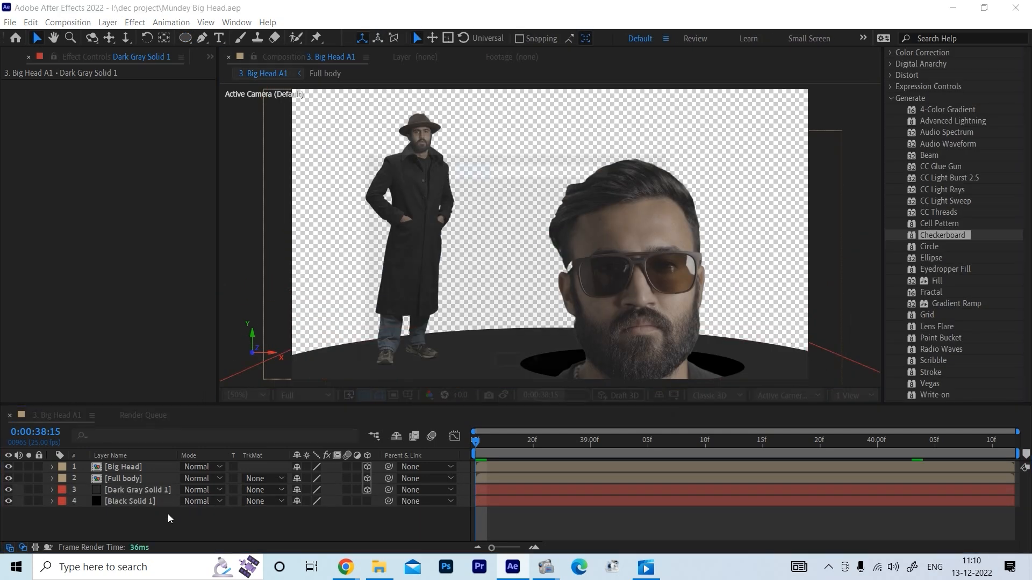
pyautogui.click(559, 402)
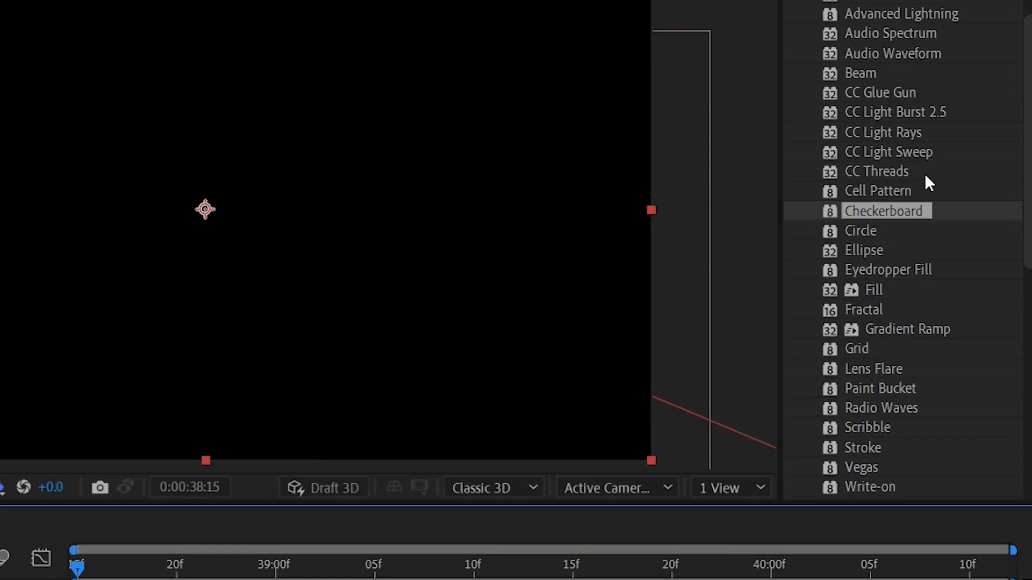
pyautogui.doubleClick(902, 212)
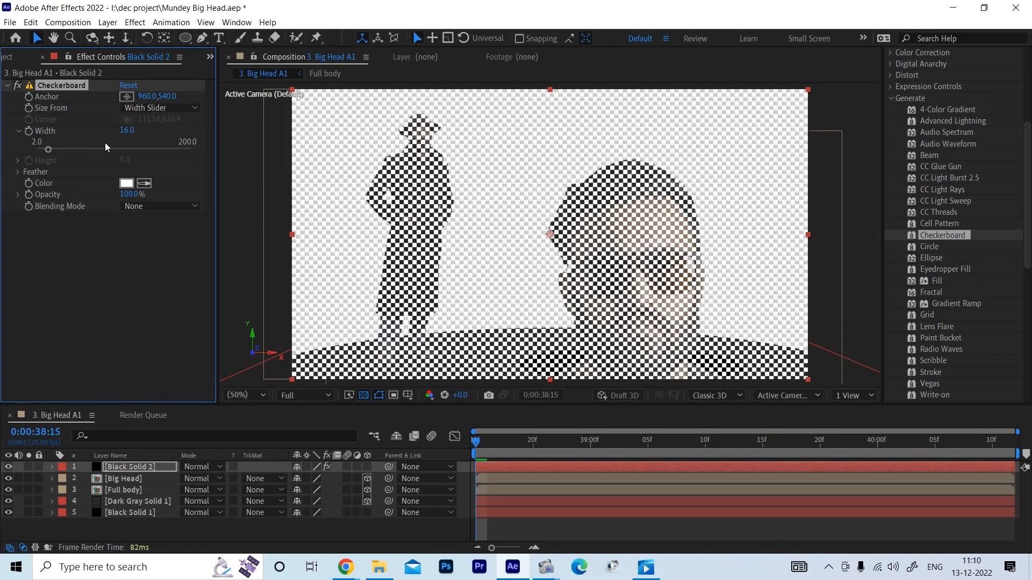
# Size the Checkerboard by Width & Height Sliders, with a width of 23 and a height of 2724, to form vertical stripes
pyautogui.moveTo(48, 149)
pyautogui.mouseDown()
pyautogui.moveTo(204, 155)
pyautogui.moveTo(699, 125)
pyautogui.mouseUp()
pyautogui.click(149, 109)
pyautogui.click(163, 148)
pyautogui.moveTo(407, 137); pyautogui.dragTo(124, 162)
pyautogui.moveTo(376, 126); pyautogui.dragTo(124, 211)
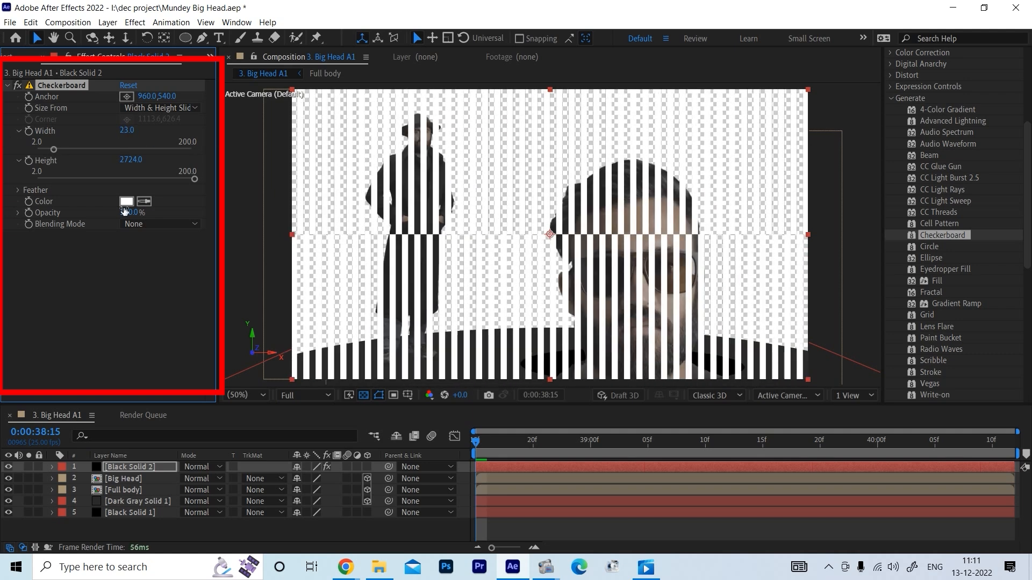
# Duplicate the striped black solid and delete the Checkerboard effect from the lower copy
pyautogui.hotkey('ctrl', 'd')
pyautogui.click(142, 478)
pyautogui.click(62, 87)
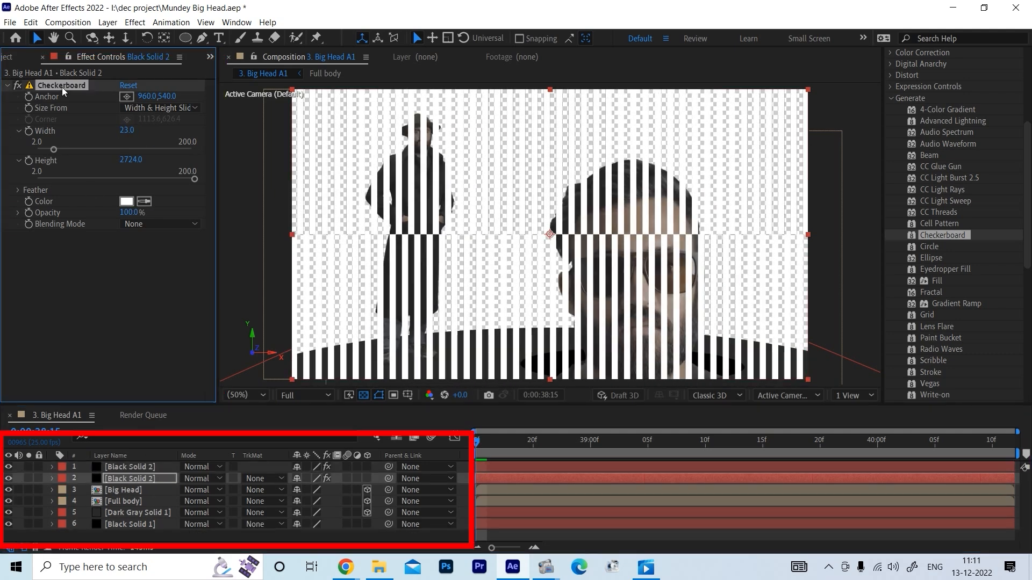
pyautogui.press('Delete')
# Set the upper solid's Checkerboard anchor to 960, 1116 so the stripes run unbroken over the full frame height
pyautogui.click(124, 467)
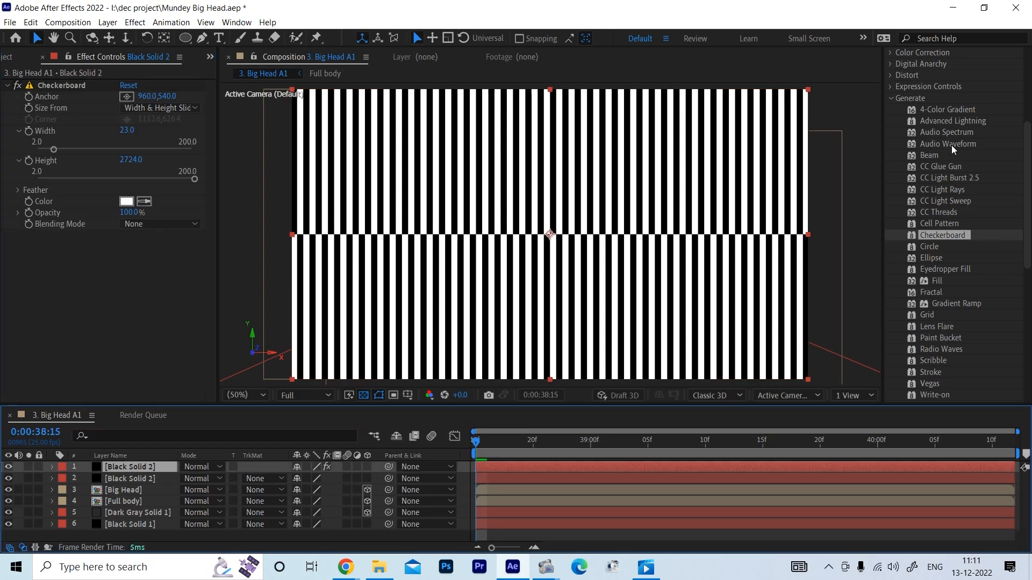
pyautogui.scroll(-2, 971, 269)
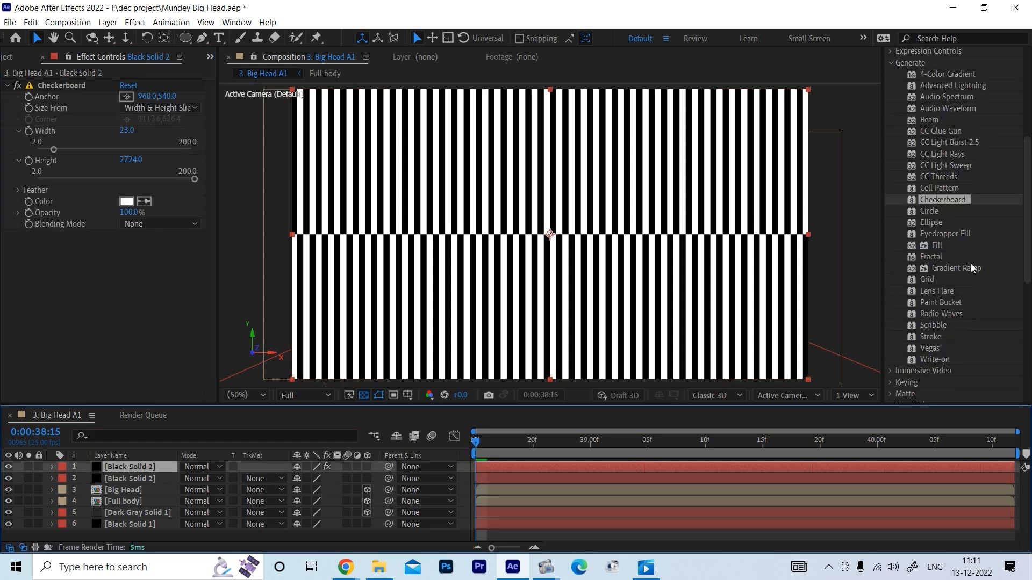
pyautogui.moveTo(164, 96); pyautogui.dragTo(523, 96)
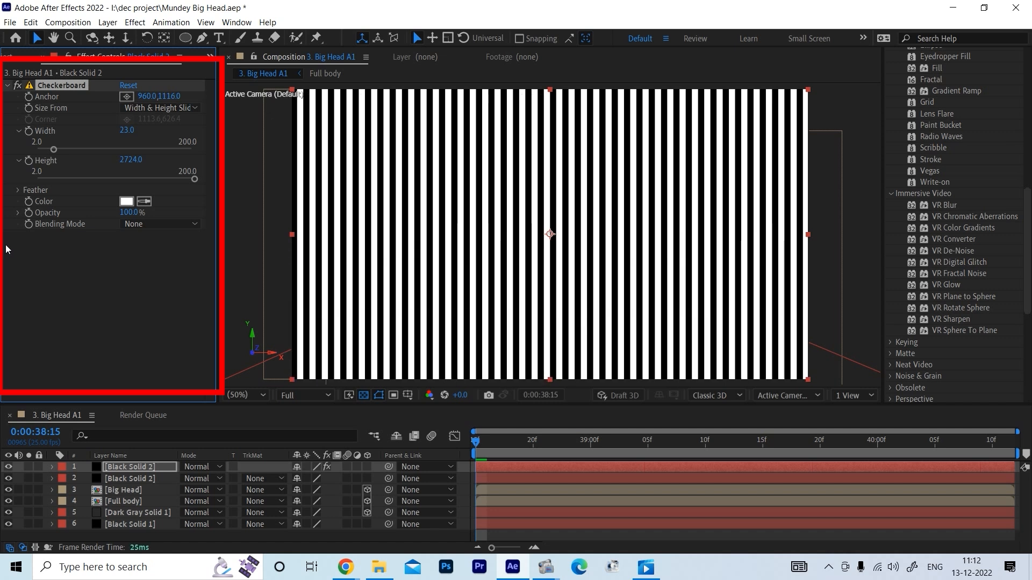
# Pre-compose the striped solid and the plain black copy together as "Checkboard"
pyautogui.keyDown('shift'); pyautogui.click(136, 479); pyautogui.keyUp('shift')
pyautogui.hotkey('ctrl', 'shift', 'c')
pyautogui.write('Chec')
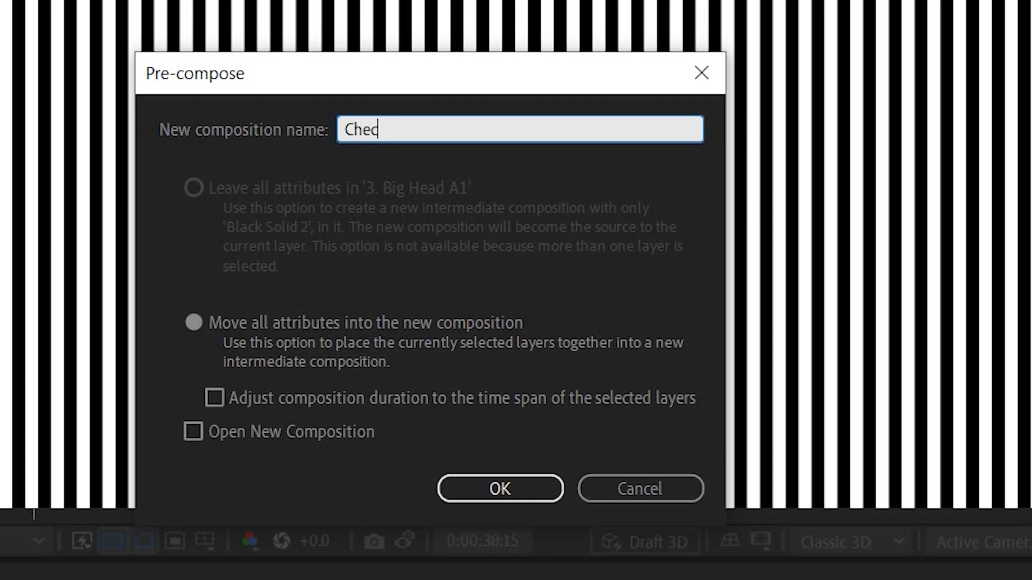
pyautogui.write('kboard')
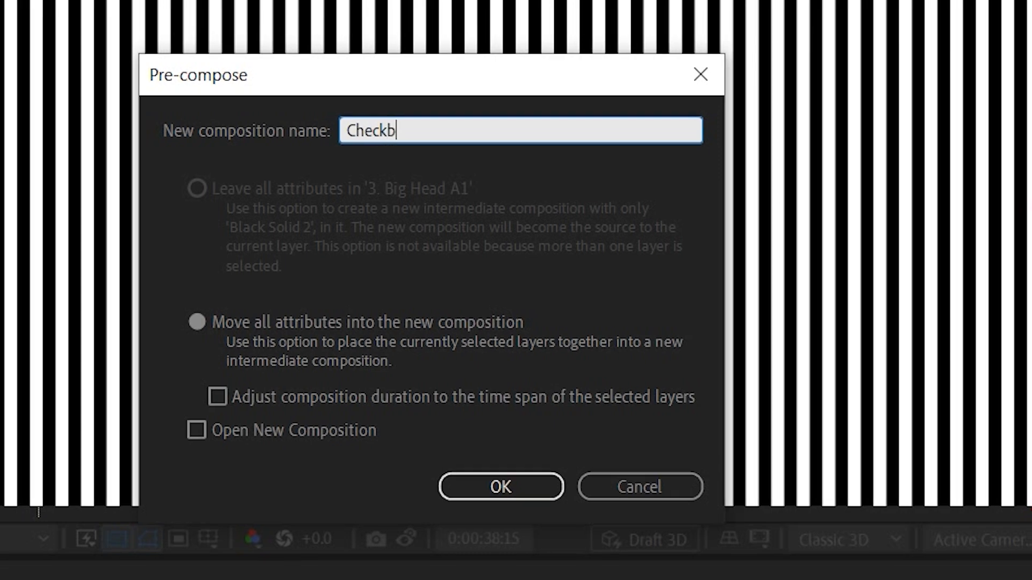
pyautogui.press('Return')
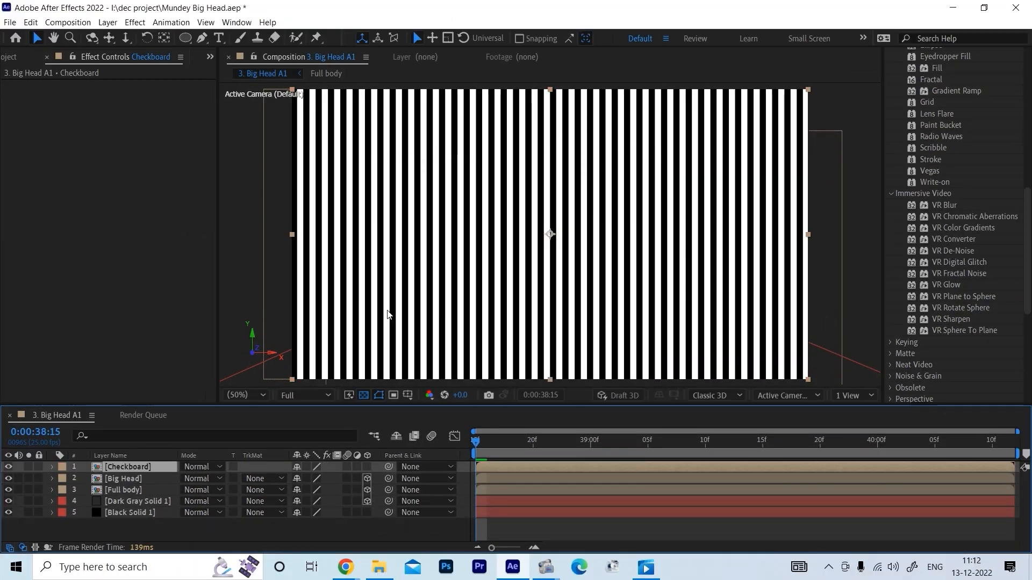
# Apply Polar Coordinates to the Checkboard layer with Rect to Polar conversion and 100% interpolation
pyautogui.scroll(10, 977, 295)
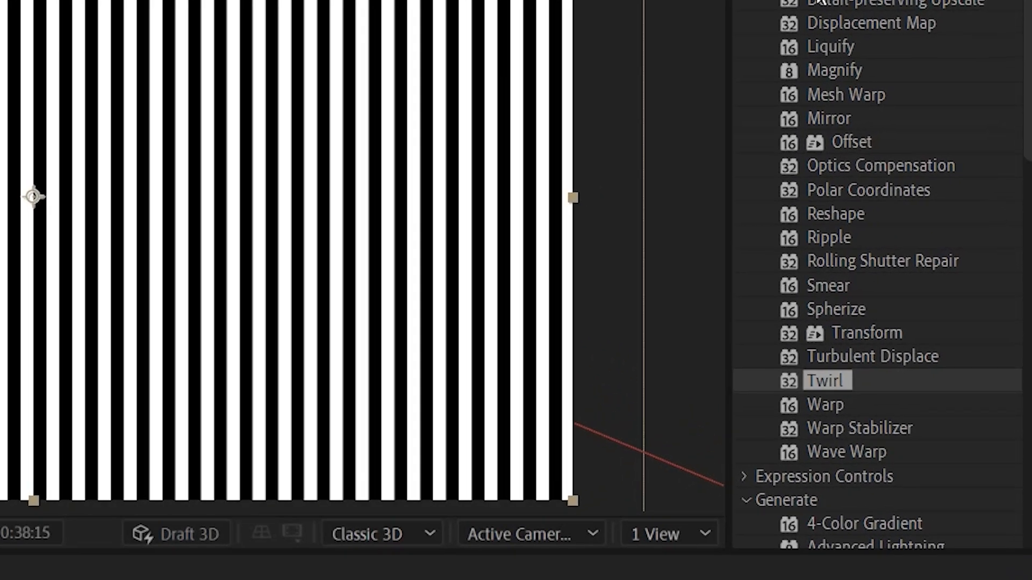
pyautogui.doubleClick(868, 191)
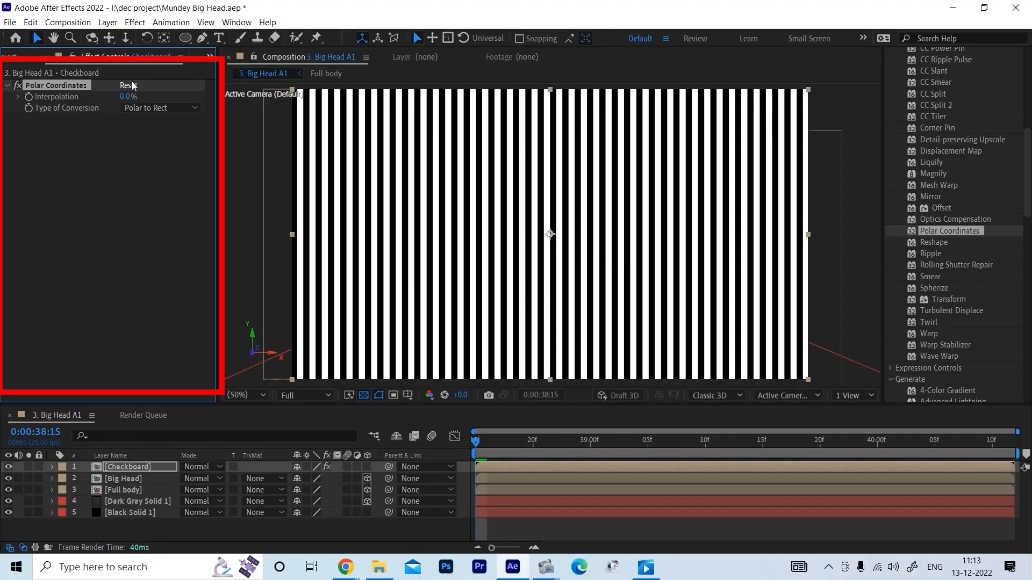
pyautogui.moveTo(128, 96); pyautogui.dragTo(231, 84)
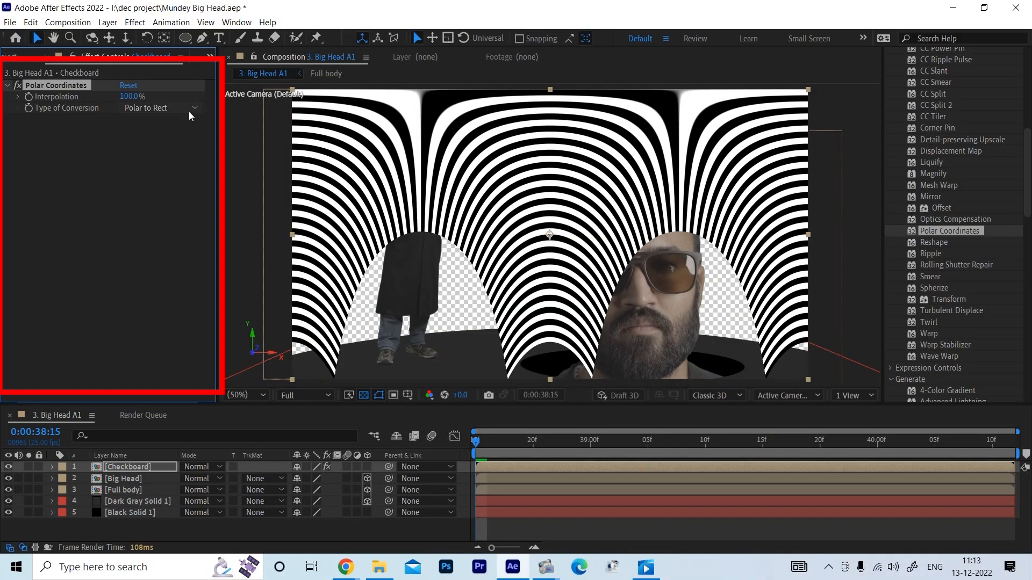
pyautogui.click(174, 123)
pyautogui.moveTo(132, 97)
pyautogui.mouseDown()
pyautogui.moveTo(64, 98)
pyautogui.moveTo(266, 93)
pyautogui.mouseUp()
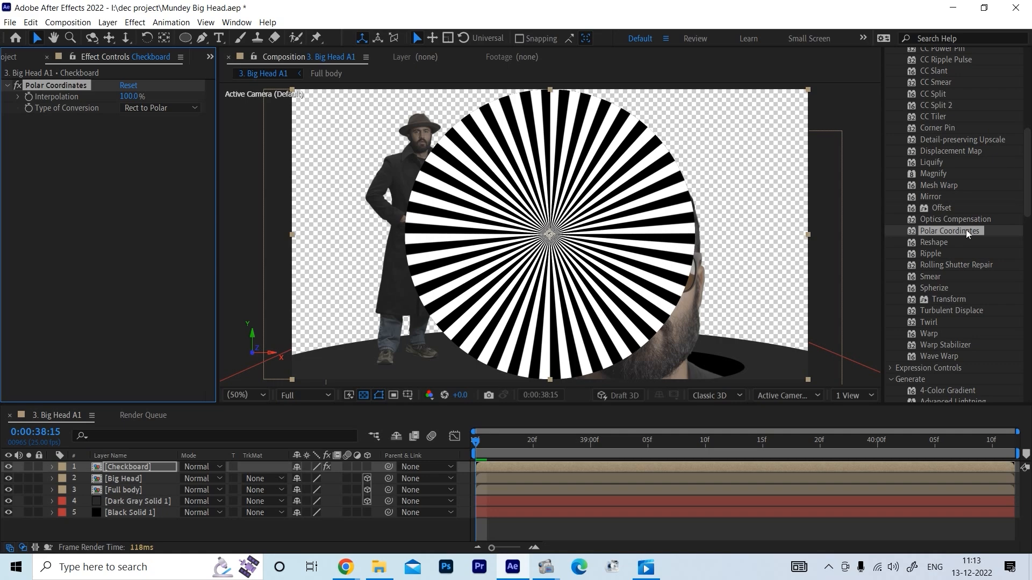
# Apply the Twirl effect to the Checkboard layer with an angle of 350° and a twirl radius of 30
pyautogui.doubleClick(933, 323)
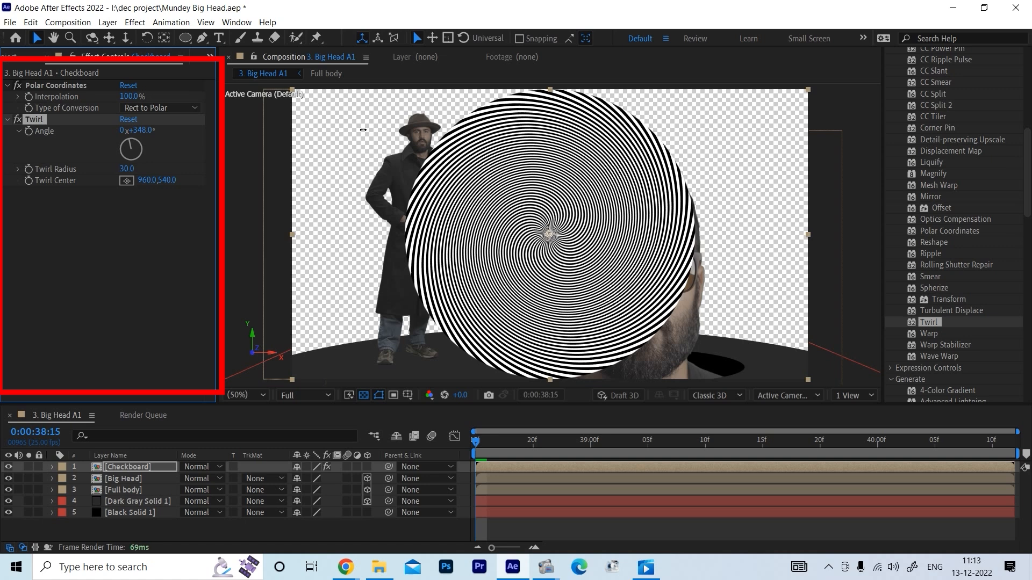
pyautogui.moveTo(363, 130); pyautogui.dragTo(365, 130)
pyautogui.moveTo(128, 169); pyautogui.dragTo(183, 159)
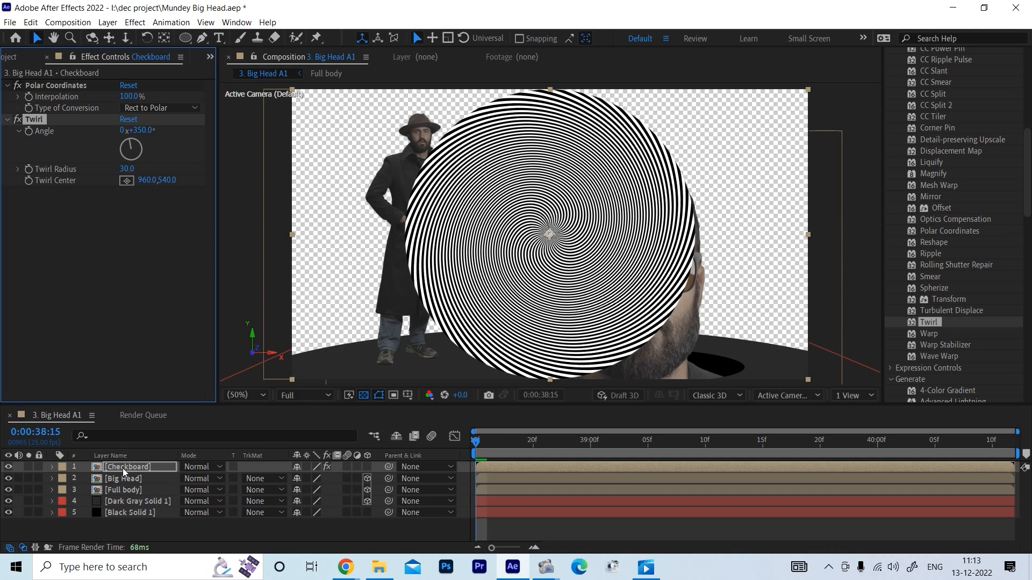
# Scale the Checkboard layer up to 247% to fill the frame and place it beneath all other layers
pyautogui.press('s')
pyautogui.moveTo(305, 477); pyautogui.dragTo(344, 456)
pyautogui.moveTo(144, 473); pyautogui.dragTo(140, 515)
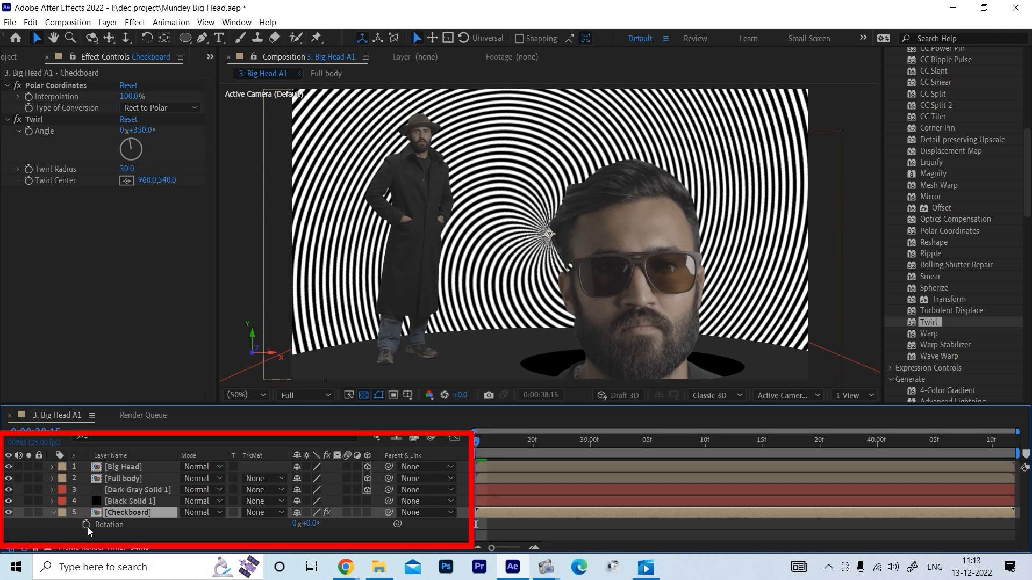
# Keyframe the Checkboard layer's rotation from 0° at 0:00:38:15 to a clockwise turn at 0:00:40:11, and shift its centre slightly right
pyautogui.moveTo(306, 524); pyautogui.dragTo(388, 513)
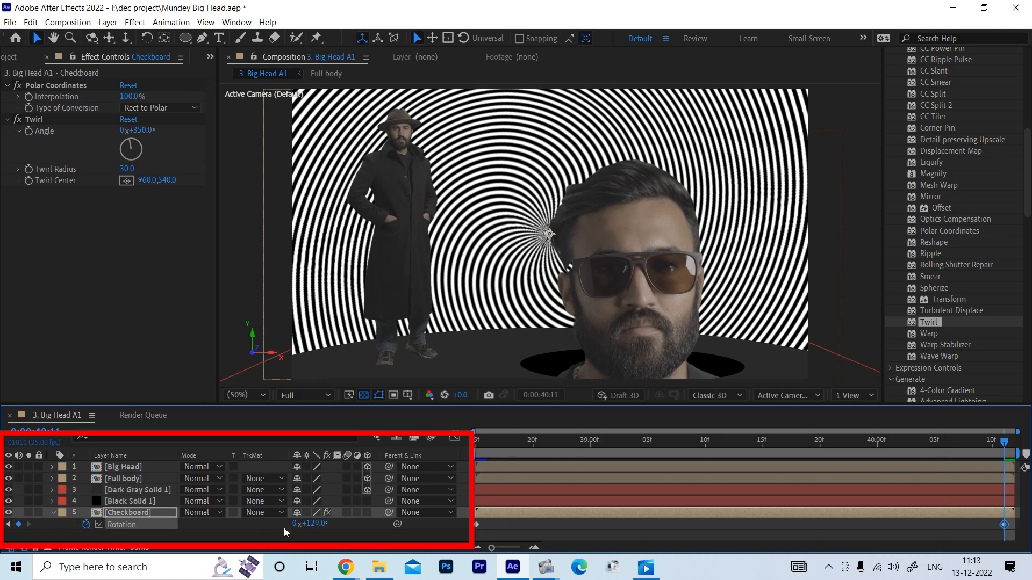
pyautogui.moveTo(317, 524); pyautogui.dragTo(332, 515)
pyautogui.moveTo(530, 271); pyautogui.dragTo(547, 271)
# Open the Checkboard composition and set the striped solid's Checkerboard width to 77
pyautogui.doubleClick(116, 513)
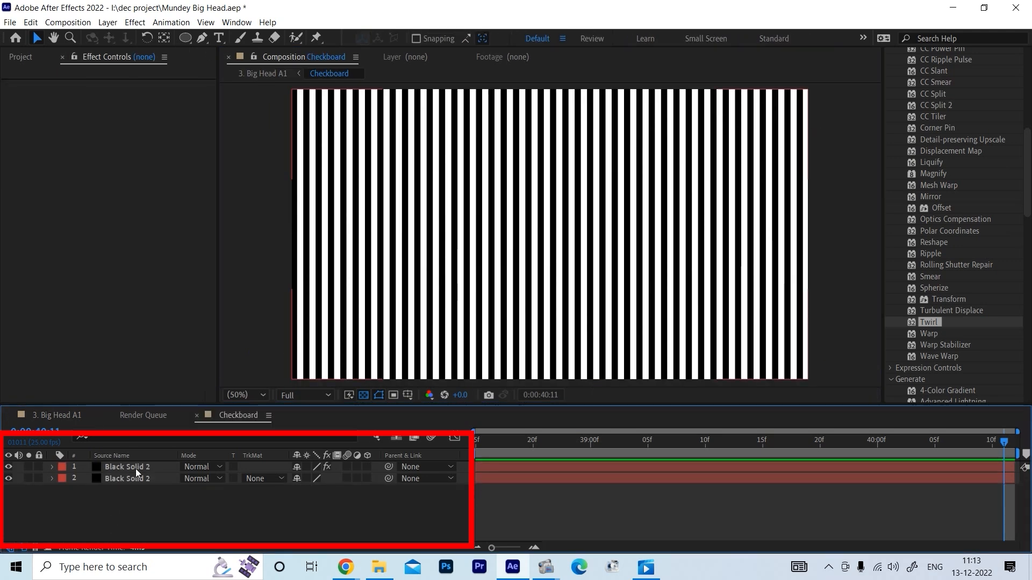
pyautogui.click(135, 468)
pyautogui.moveTo(126, 133); pyautogui.dragTo(155, 133)
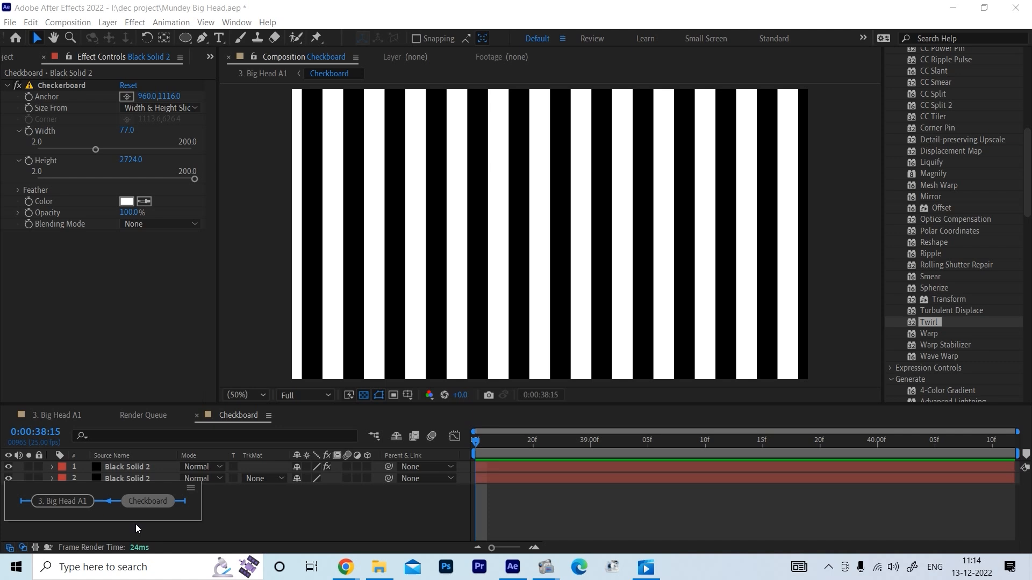
# Enlarge the Checkboard composition to 3840 x 2160 px
pyautogui.rightClick(310, 529)
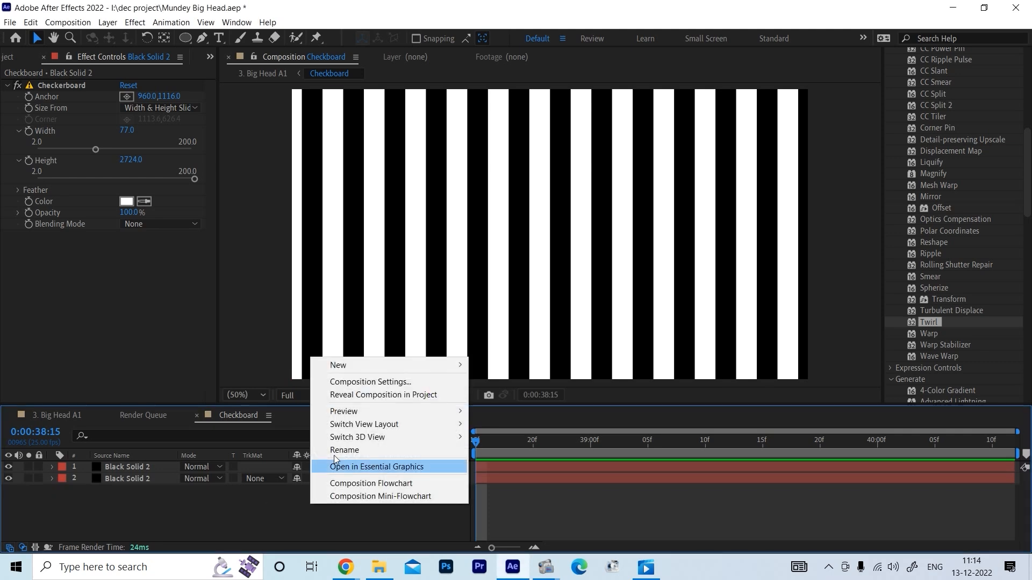
pyautogui.click(344, 383)
pyautogui.click(419, 215)
pyautogui.write('2160')
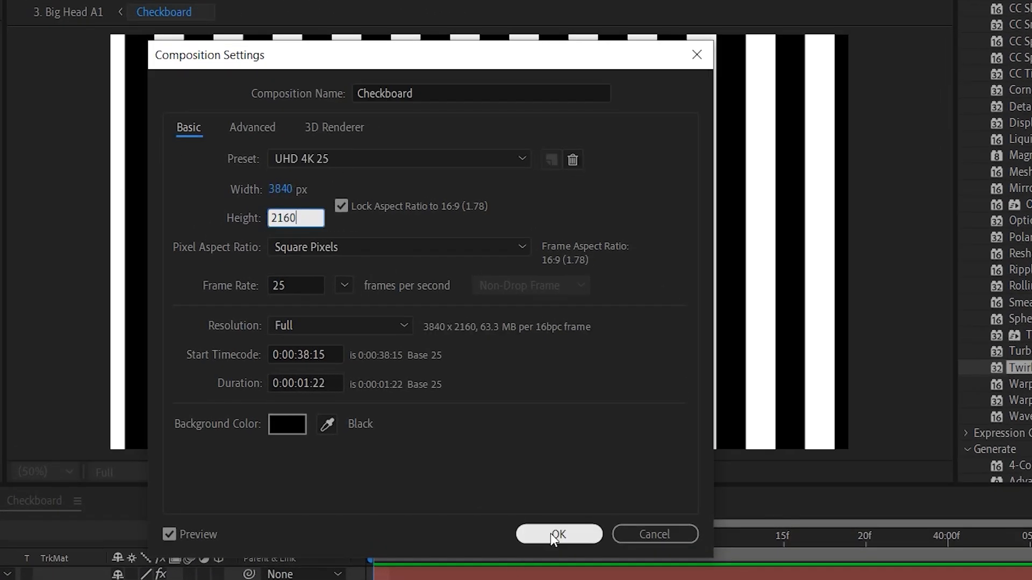
pyautogui.click(559, 534)
# Resize the striped solid to a height of 2160 px with the 16:9 aspect ratio locked
pyautogui.hotkey('ctrl', 'y')
pyautogui.click(433, 184)
pyautogui.click(342, 199)
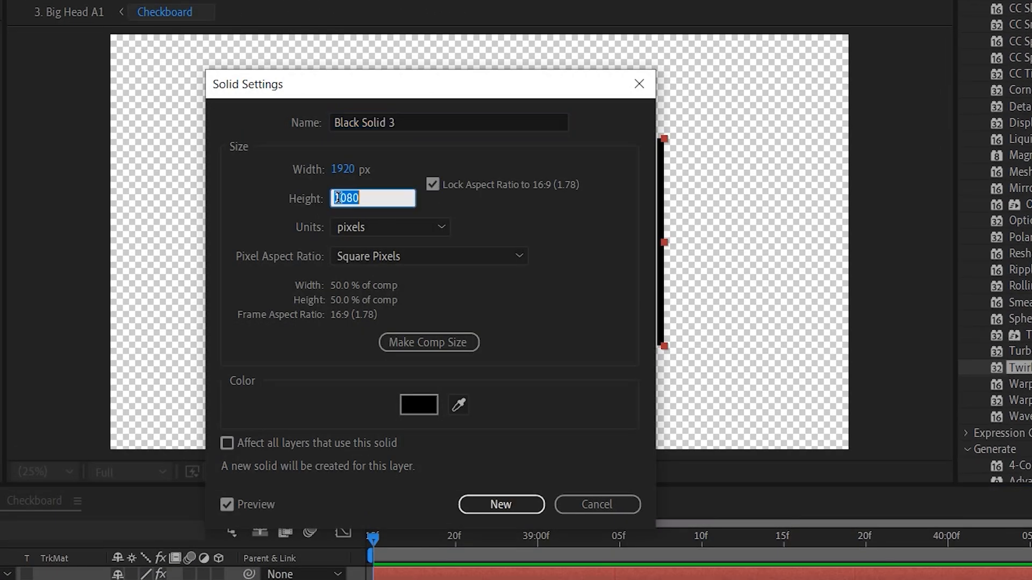
pyautogui.write('2160')
pyautogui.press('Return')
# Resize the plain black solid beneath the stripes to a height of 2160 px with the 16:9 aspect ratio locked
pyautogui.click(340, 206)
pyautogui.hotkey('ctrl', 'shift', 'y')
pyautogui.click(343, 198)
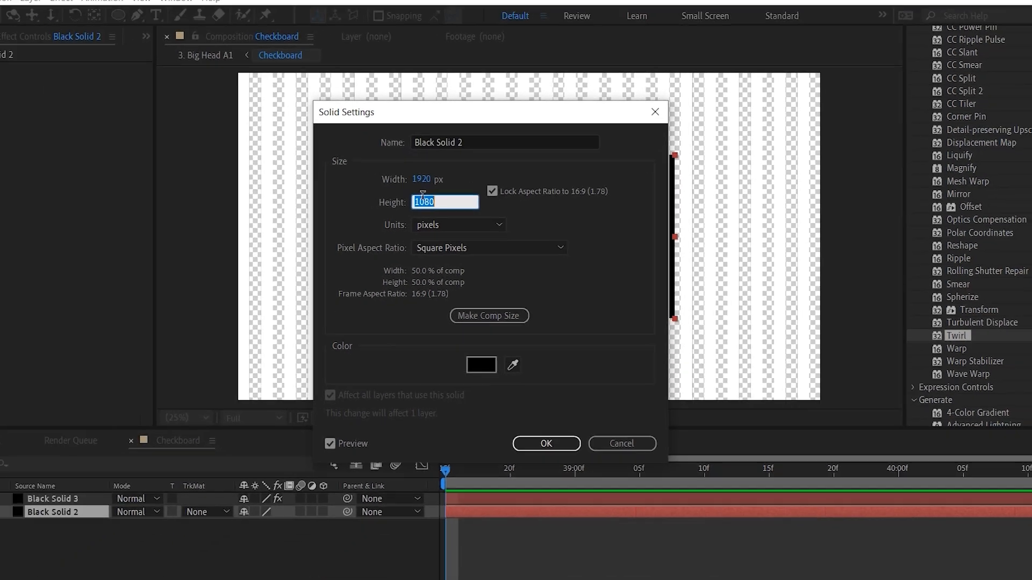
pyautogui.write('2160')
pyautogui.press('Return')
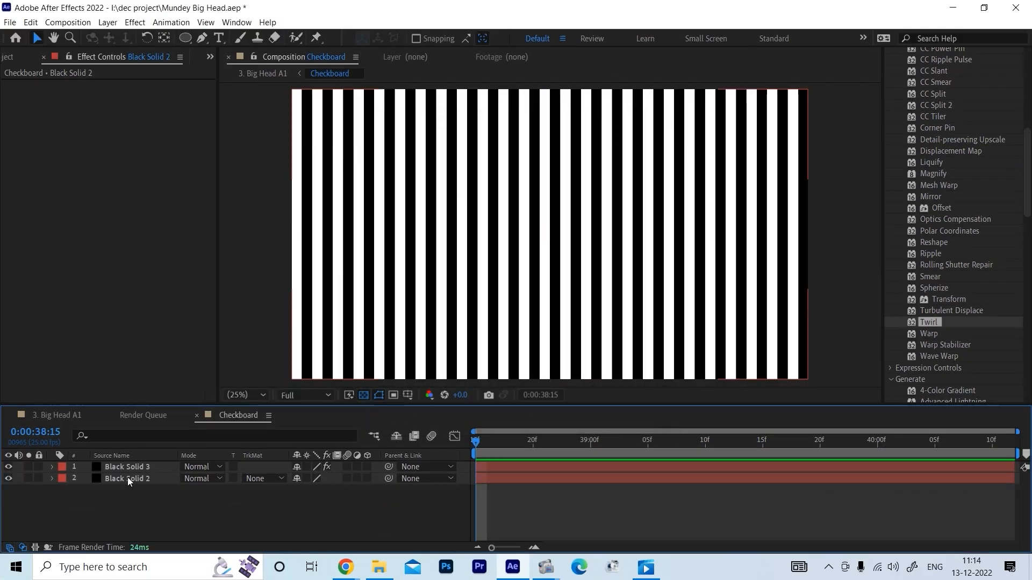
pyautogui.click(127, 478)
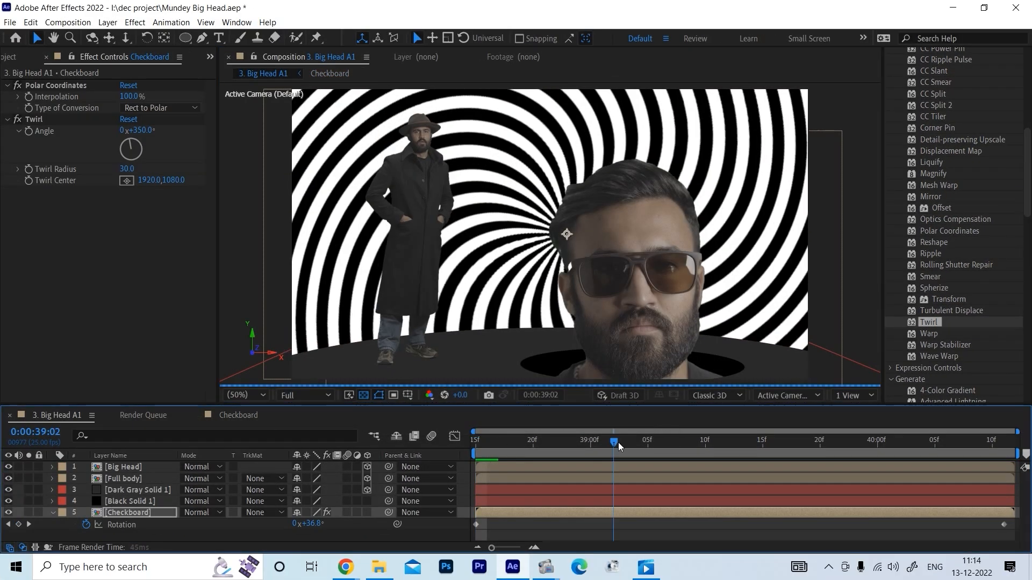
# Scrub through the spiral's rotation in the main composition and reduce the Checkboard layer's scale to 110%
pyautogui.moveTo(618, 447); pyautogui.dragTo(891, 445)
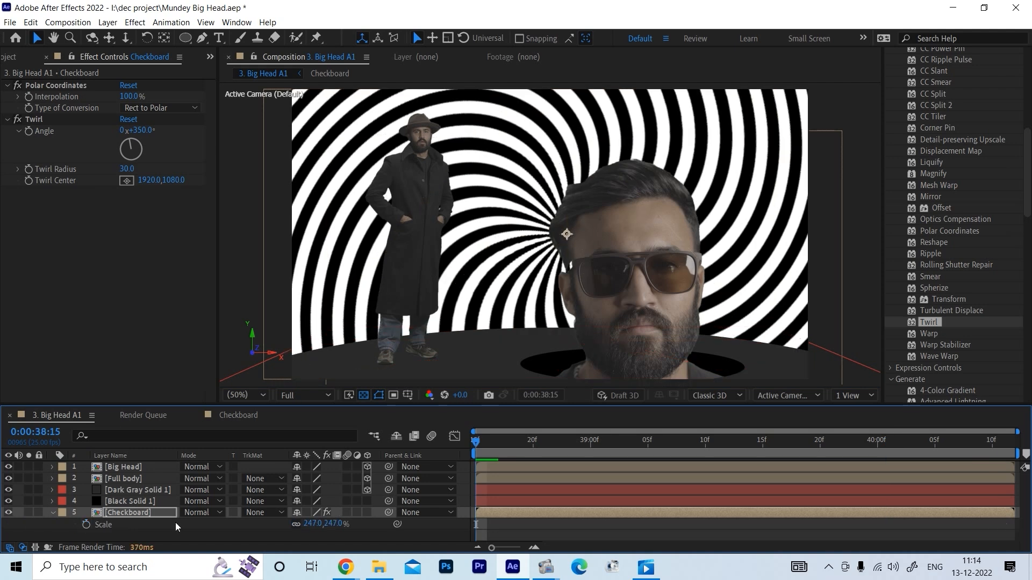
pyautogui.moveTo(314, 524); pyautogui.dragTo(217, 522)
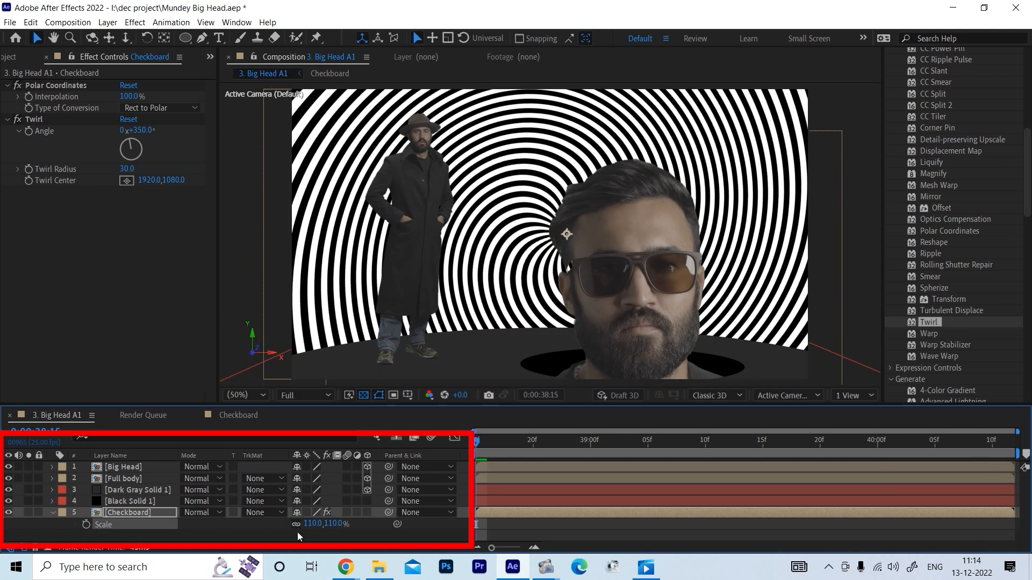
pyautogui.click(298, 532)
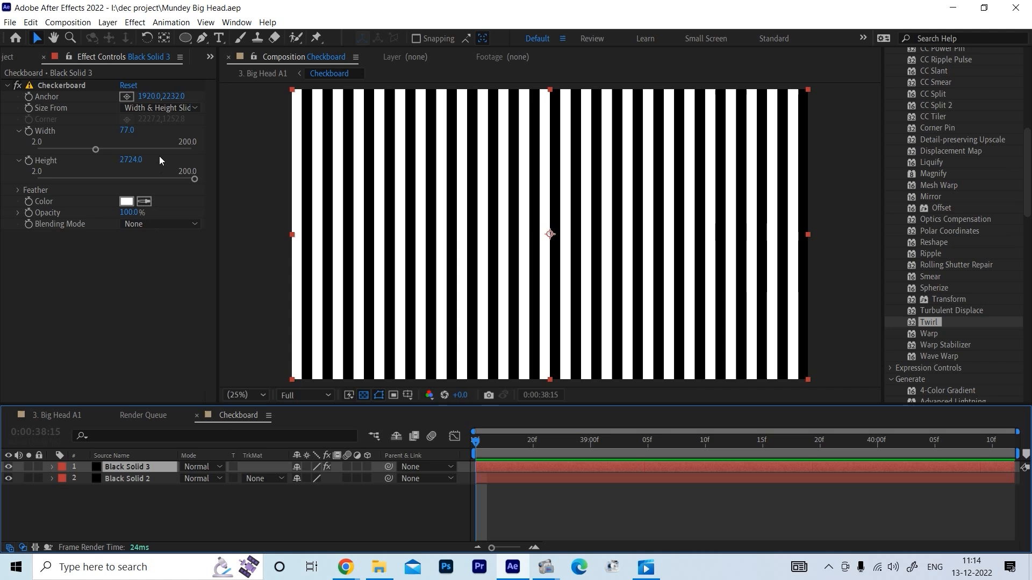
# Widen the Checkerboard stripes inside the Checkboard composition, play back the main composition, and select the Checkboard layer
pyautogui.moveTo(159, 156); pyautogui.dragTo(166, 146)
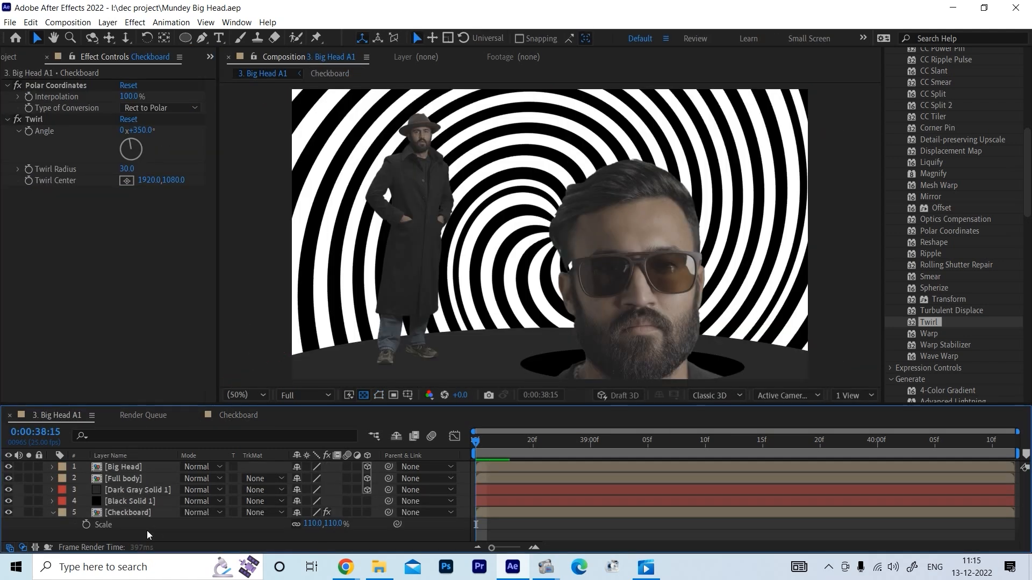
pyautogui.press('space')
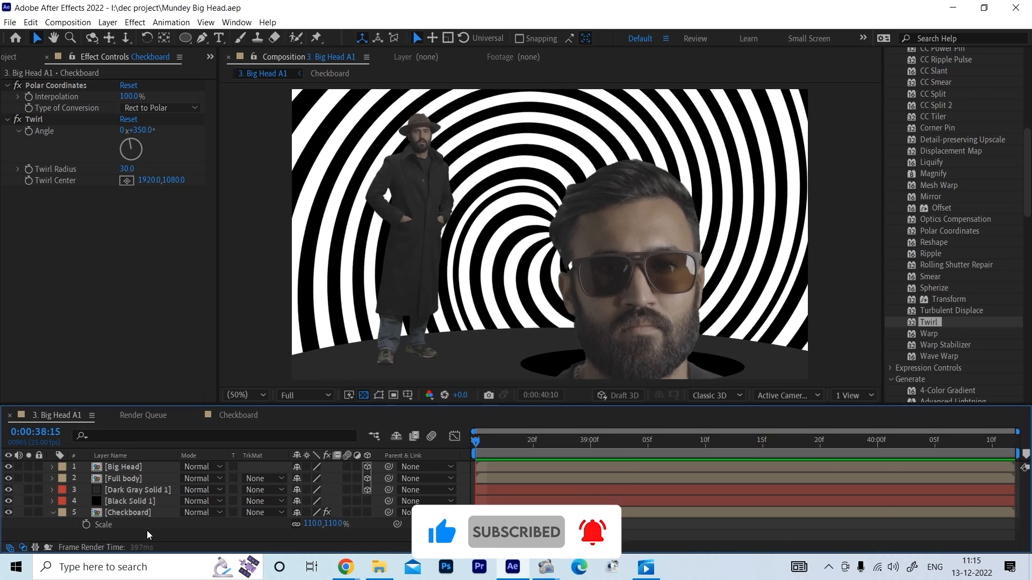
pyautogui.press('space')
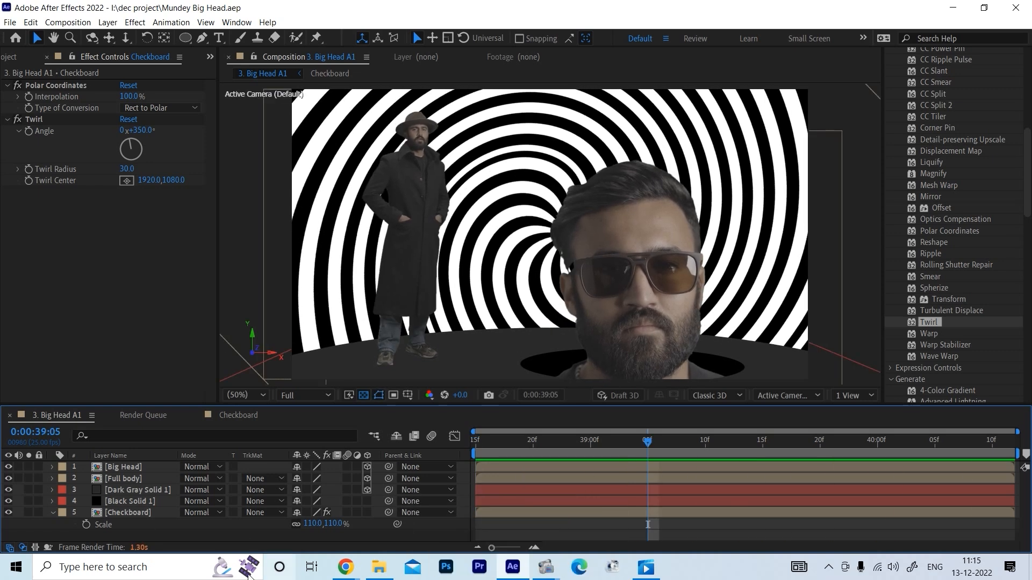
pyautogui.click(135, 511)
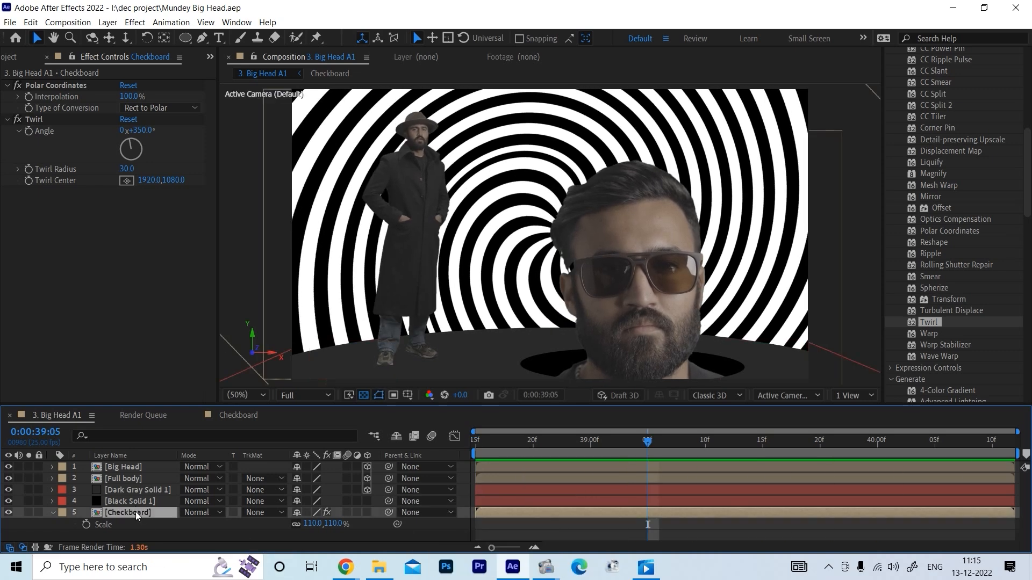
# Make the Checkboard layer 3D and apply the Lumetri Color effect to the Big Head layer
pyautogui.click(367, 513)
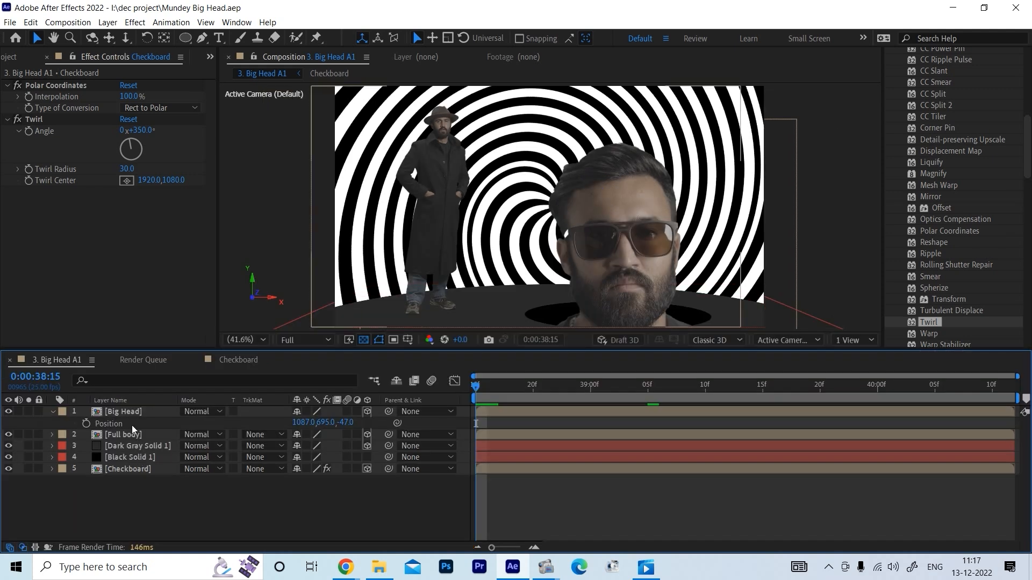
pyautogui.click(66, 412)
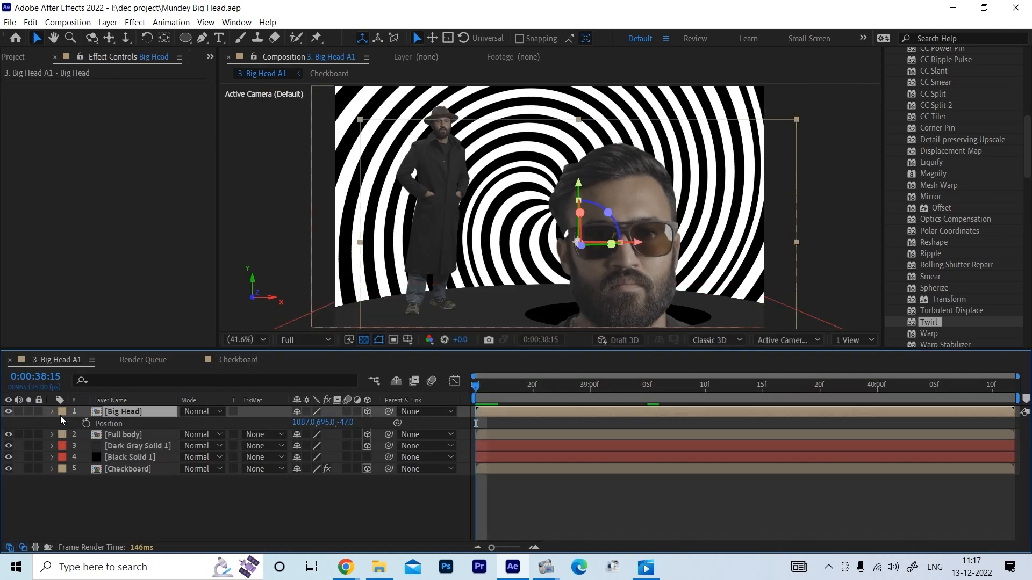
pyautogui.press('p')
pyautogui.hotkey('ctrl', 'space')
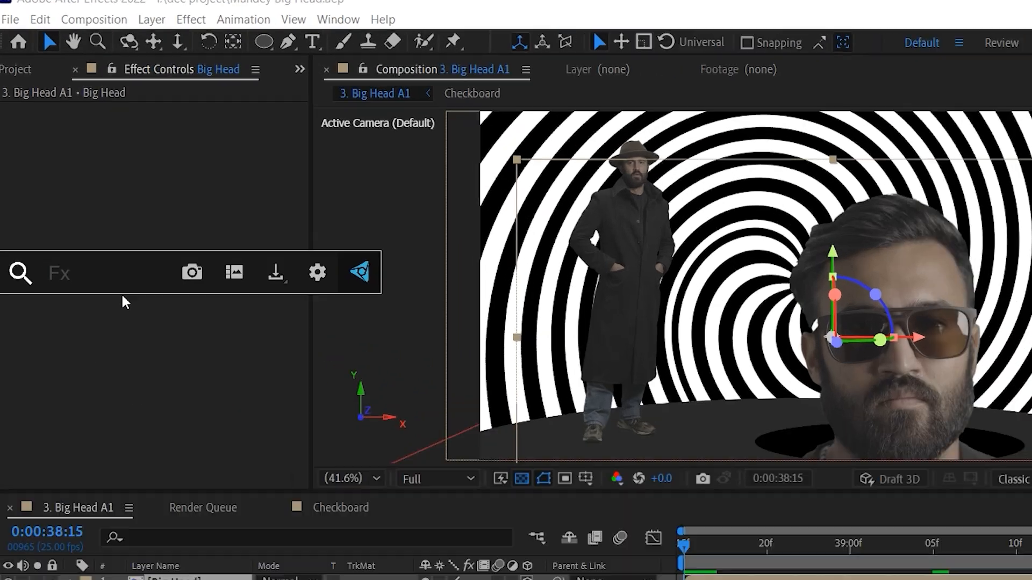
pyautogui.write('lum')
pyautogui.press('Down')
pyautogui.press('Return')
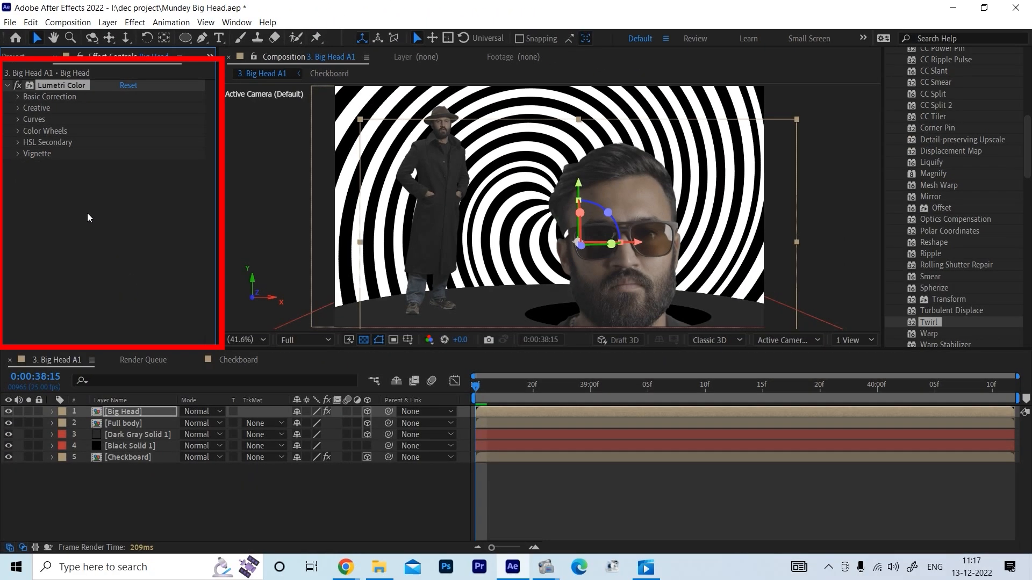
# Grade the Big Head layer in Lumetri Color with the ALEXA_Default_Log input LUT and Shadows at 64
pyautogui.click(15, 98)
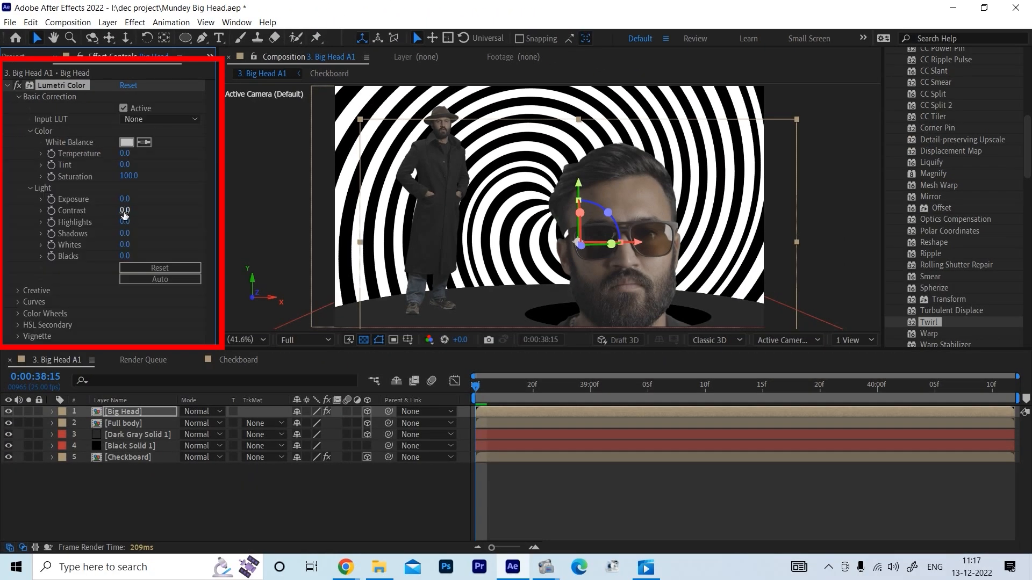
pyautogui.moveTo(172, 207); pyautogui.dragTo(176, 207)
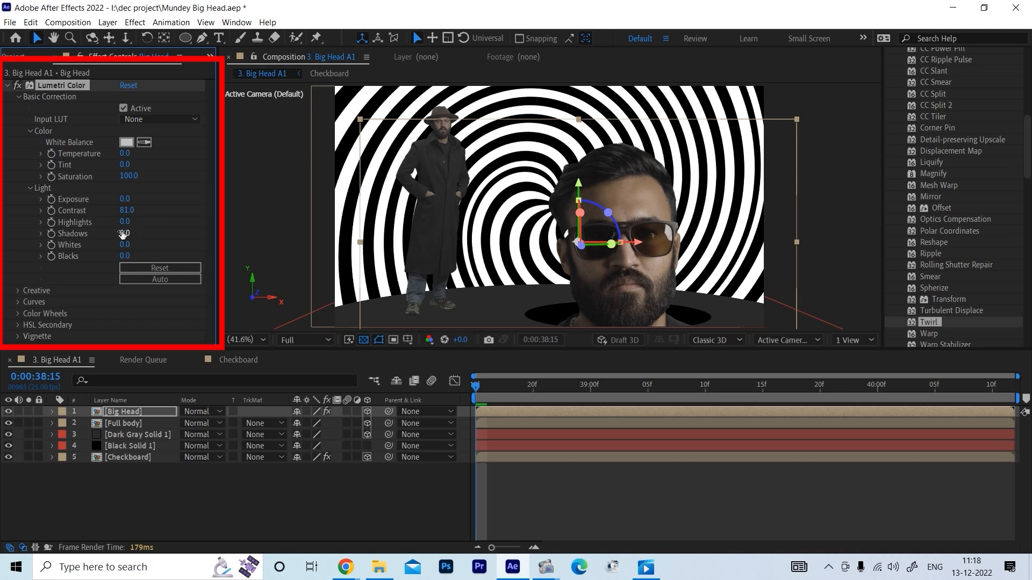
pyautogui.click(161, 119)
pyautogui.click(156, 176)
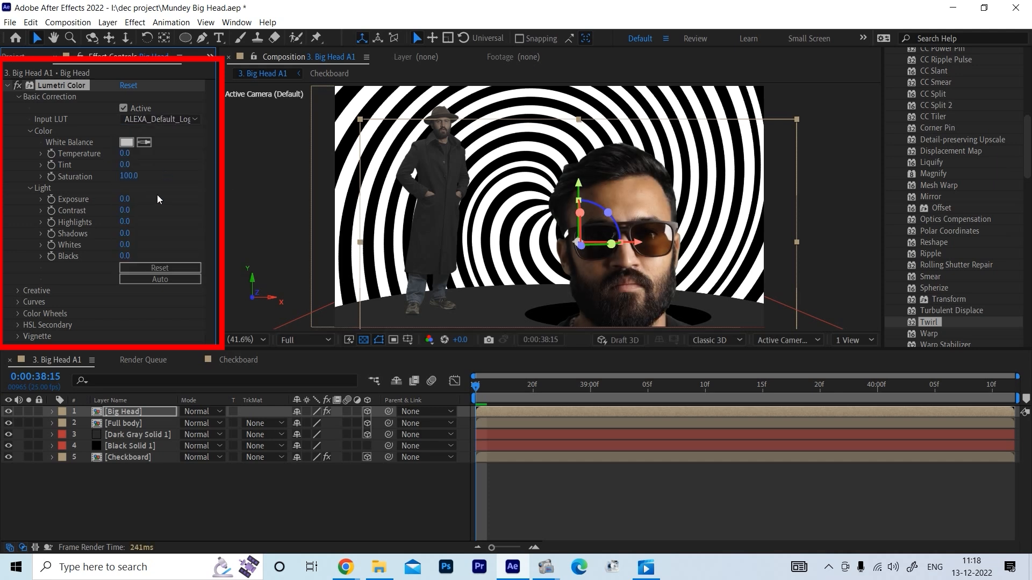
pyautogui.moveTo(125, 233); pyautogui.dragTo(161, 226)
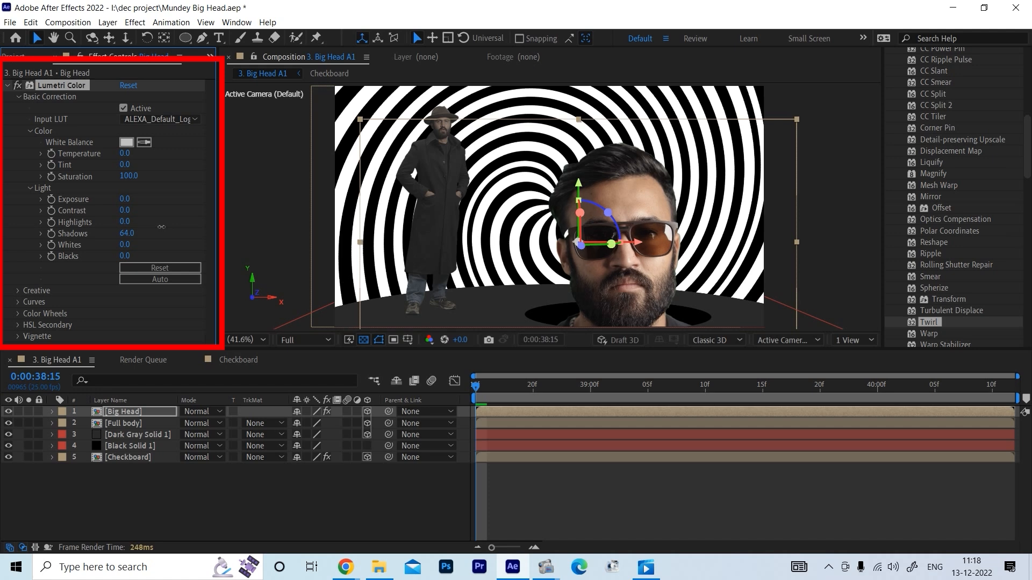
# Copy the Big Head layer's Lumetri Color grade onto the Full body layer
pyautogui.click(143, 423)
pyautogui.hotkey('ctrl', 'v')
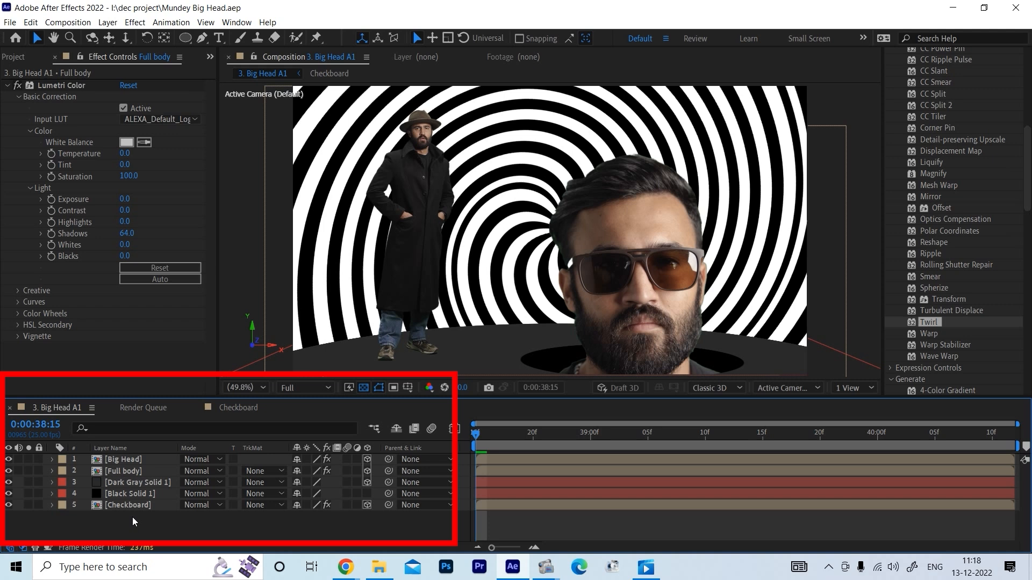
# Add a new adjustment layer above all layers and name it Glow
pyautogui.rightClick(140, 533)
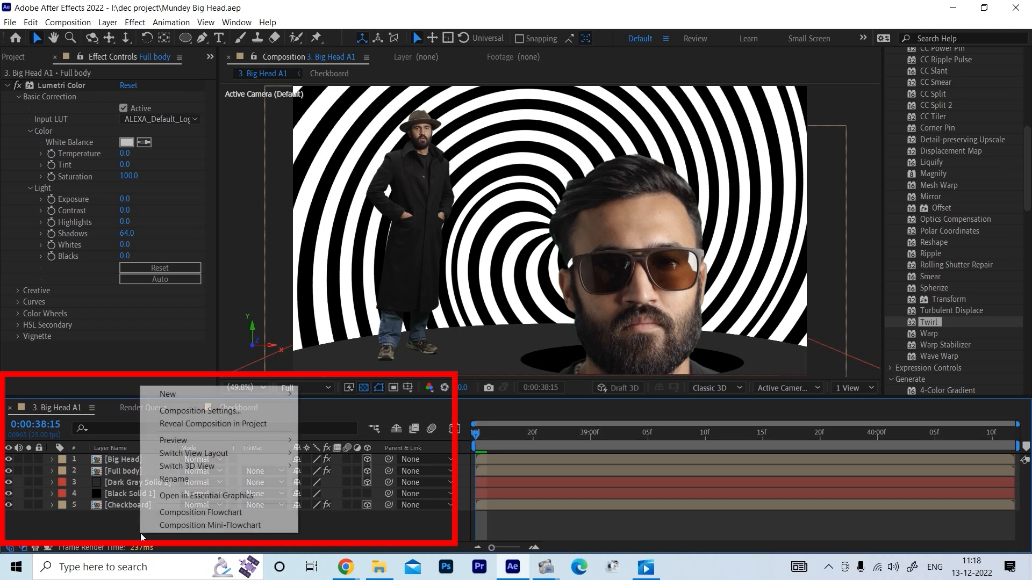
pyautogui.click(95, 523)
pyautogui.rightClick(95, 524)
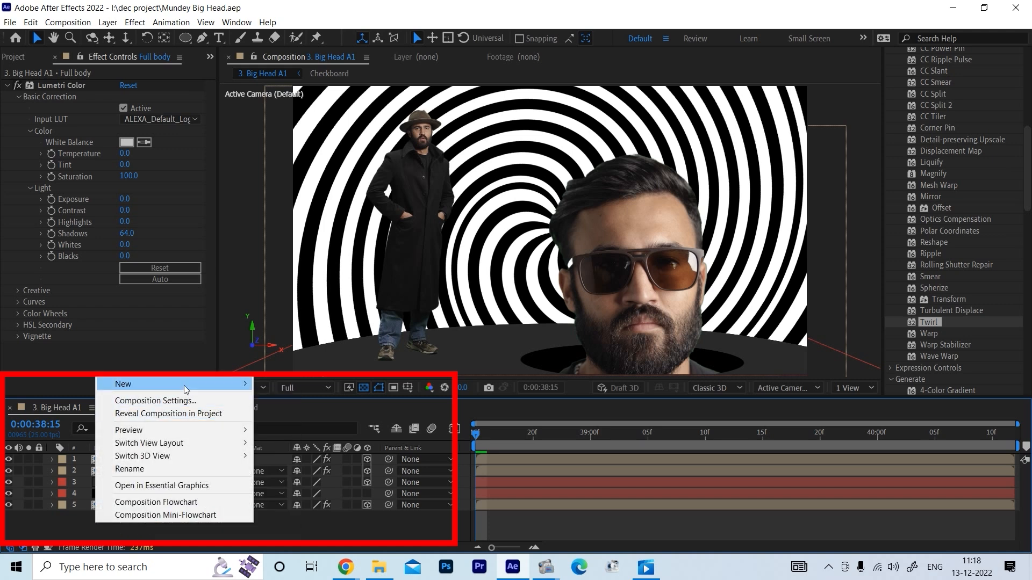
pyautogui.moveTo(184, 385)
pyautogui.click(322, 478)
pyautogui.press('Return')
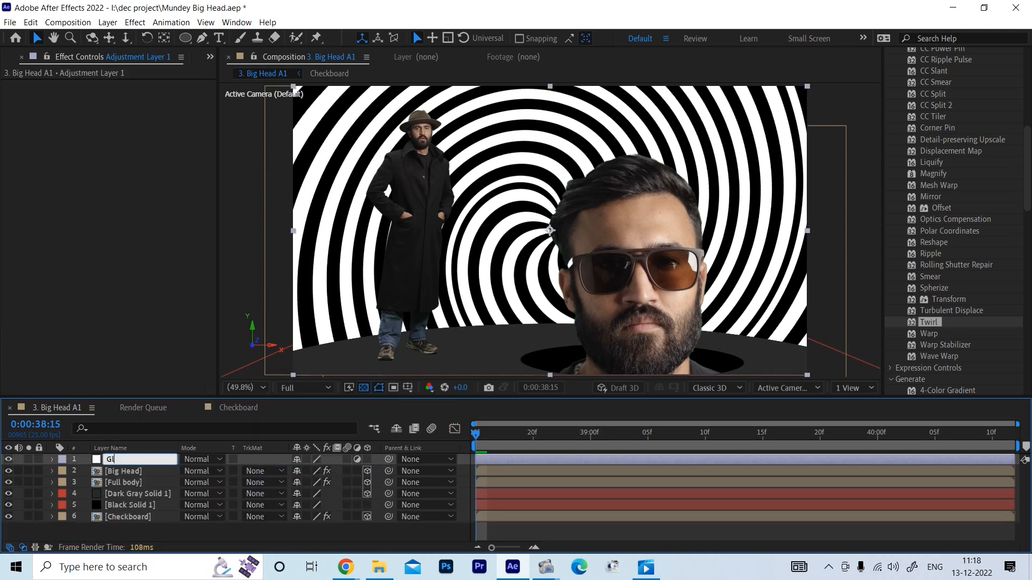
pyautogui.write('Glow')
# Apply the Glow effect to the adjustment layer with a 96.5% threshold, radius 111 and intensity 0.2
pyautogui.hotkey('ctrl', 'space')
pyautogui.write('glow')
pyautogui.press('Return')
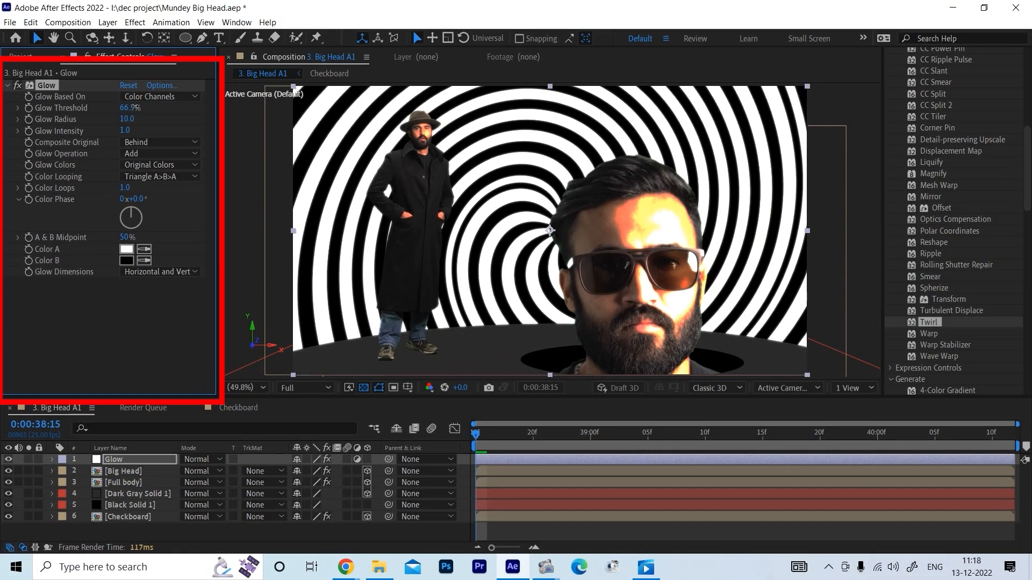
pyautogui.moveTo(133, 108)
pyautogui.mouseDown()
pyautogui.moveTo(180, 102)
pyautogui.moveTo(166, 116)
pyautogui.moveTo(176, 117)
pyautogui.moveTo(144, 117)
pyautogui.mouseUp()
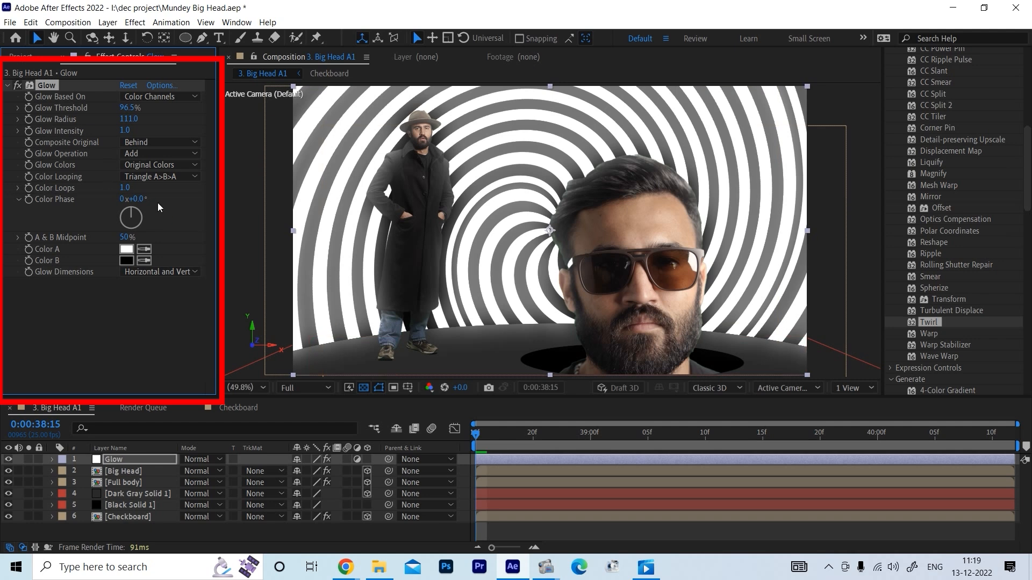
pyautogui.write('0.2')
pyautogui.press('Return')
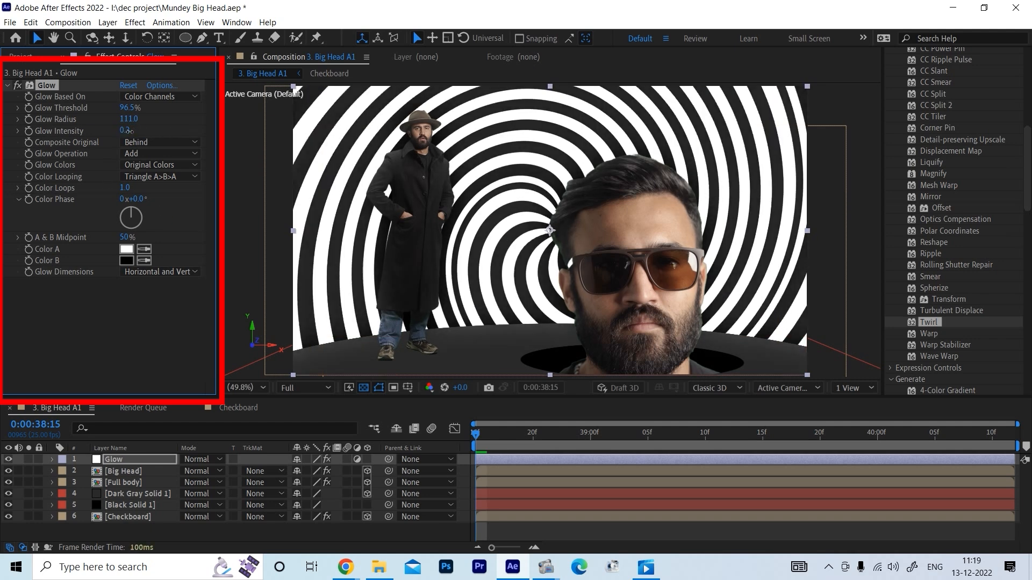
# Compare the image with and without the Glow layer, setting Glow Intensity to 0.4 and Glow Radius to 231
pyautogui.click(9, 459)
pyautogui.click(125, 131)
pyautogui.write('0.4')
pyautogui.press('Return')
pyautogui.click(8, 459)
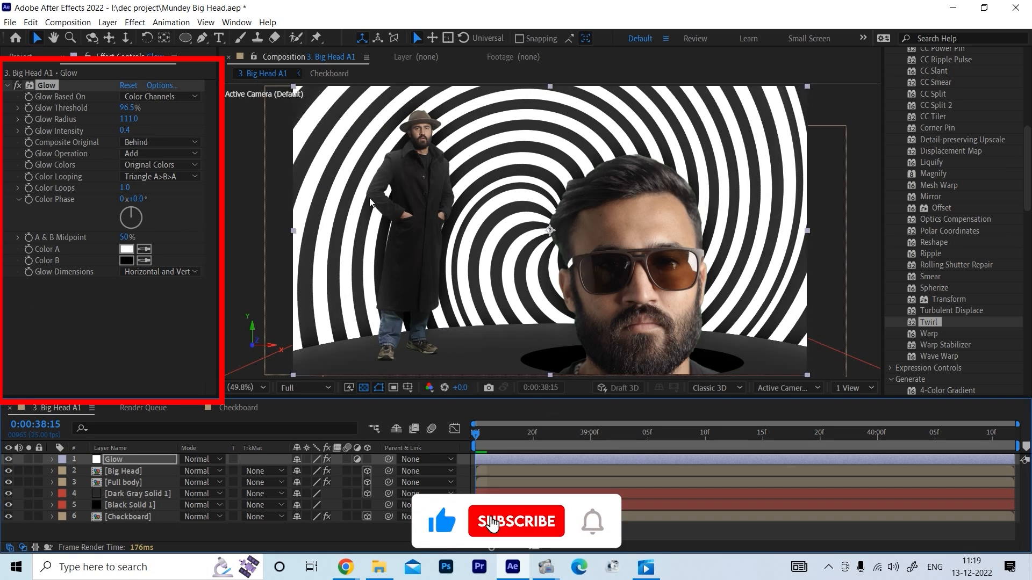
pyautogui.moveTo(127, 120); pyautogui.dragTo(135, 119)
# Duplicate the Glow effect on the adjustment layer and set the duplicate's Glow Radius to 71
pyautogui.click(52, 85)
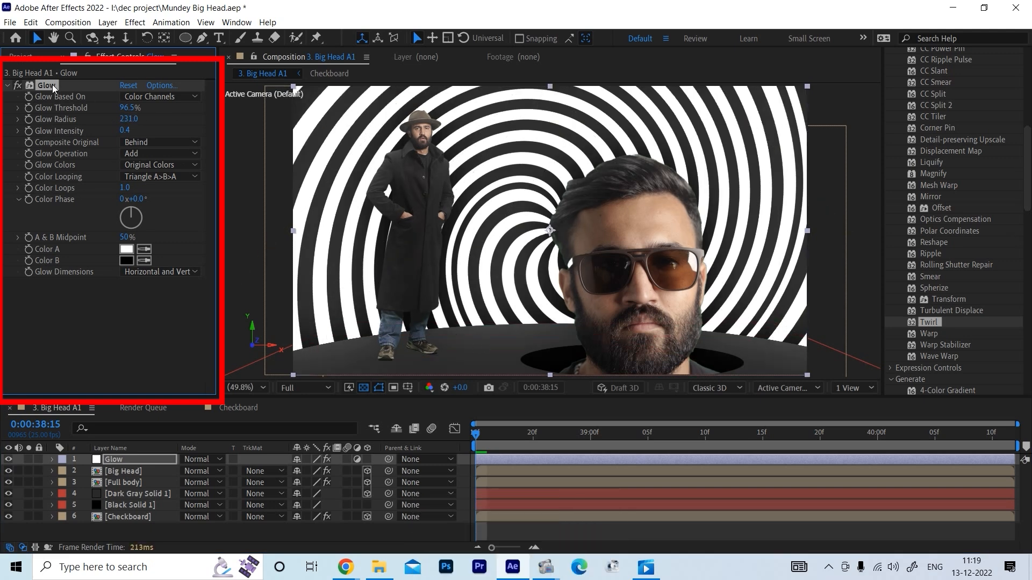
pyautogui.hotkey('ctrl', 'd')
pyautogui.scroll(-3, 117, 184)
pyautogui.moveTo(129, 242); pyautogui.dragTo(47, 237)
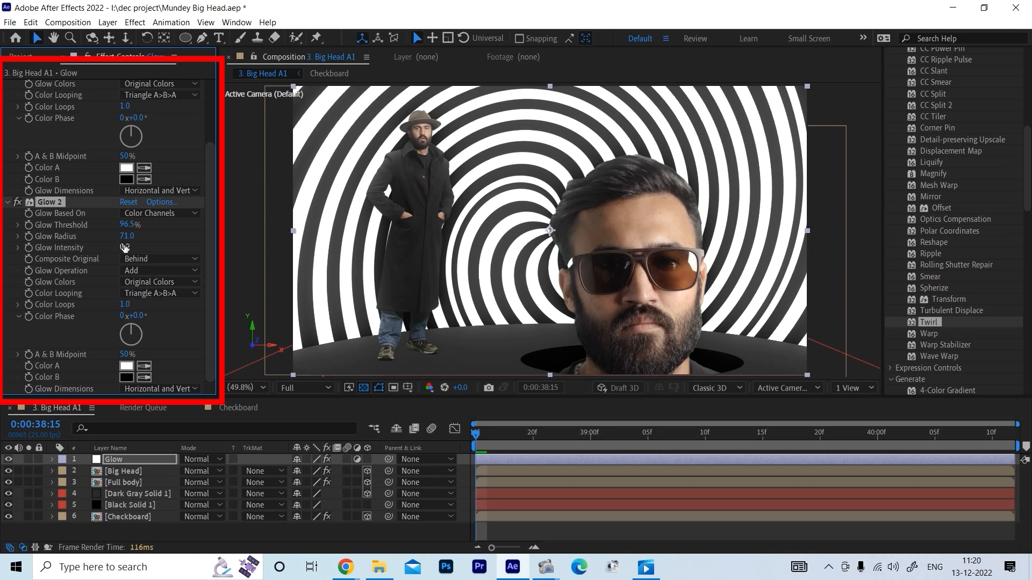
pyautogui.scroll(3, 114, 150)
pyautogui.click(7, 86)
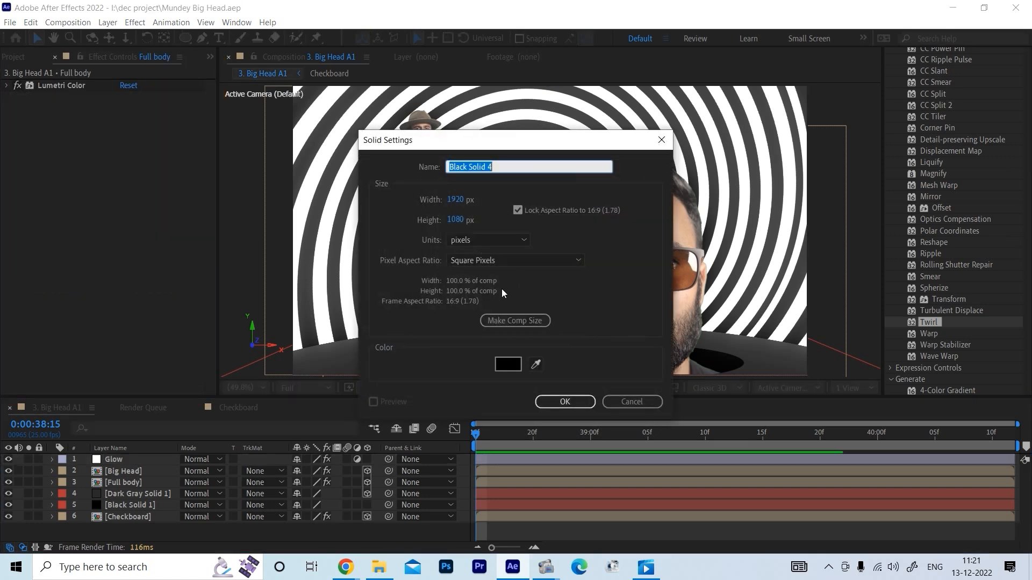
# Create a 1920 × 1080 px black solid named Shadow and draw an elliptical mask on it around the standing man's feet
pyautogui.write('Shadow')
pyautogui.press('Return')
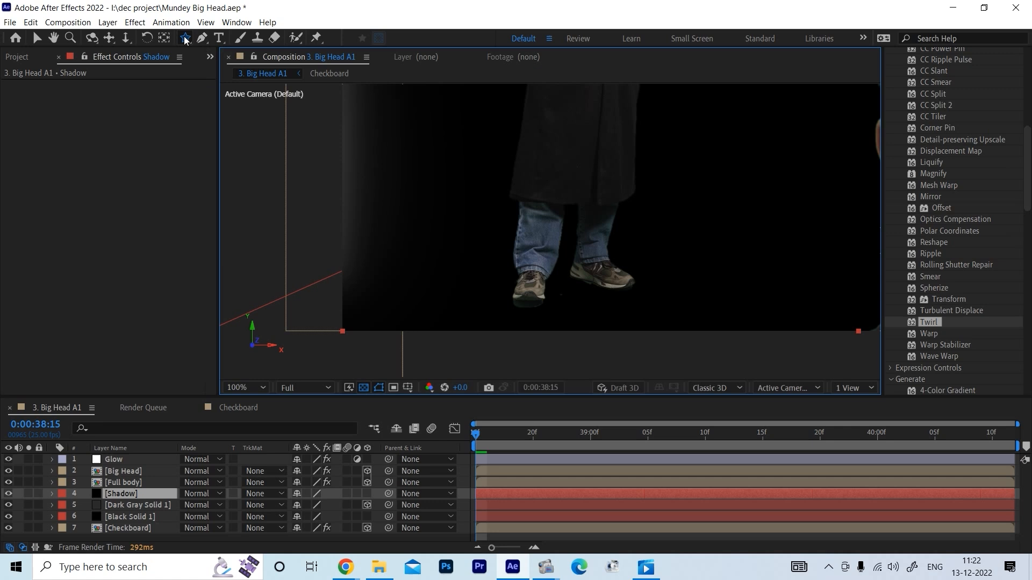
pyautogui.moveTo(185, 40); pyautogui.dragTo(215, 64)
pyautogui.moveTo(391, 272); pyautogui.dragTo(674, 312)
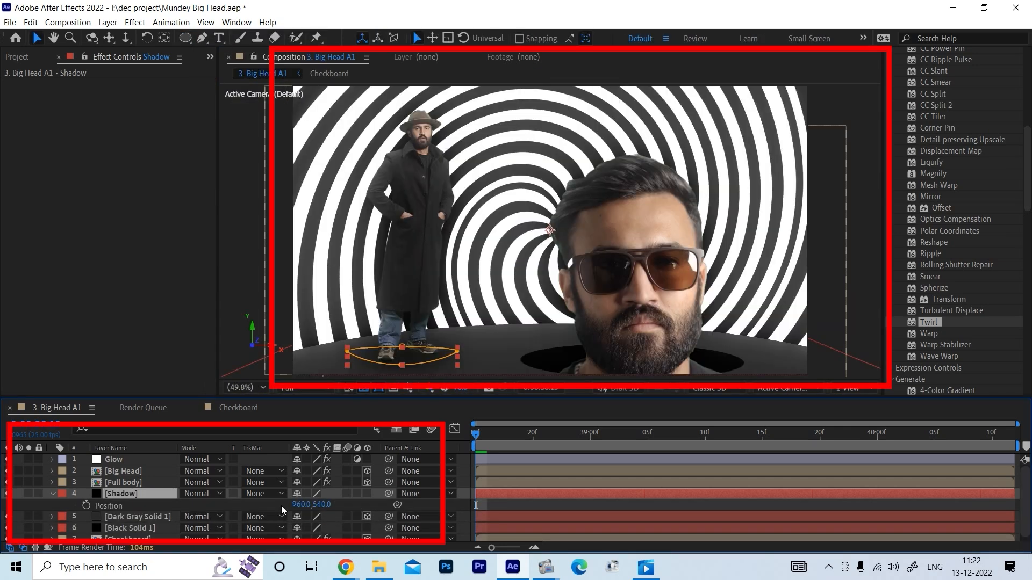
# Soften the Shadow layer with a mask feather of 80 pixels and an opacity of 57%
pyautogui.hotkey('shift', 'f')
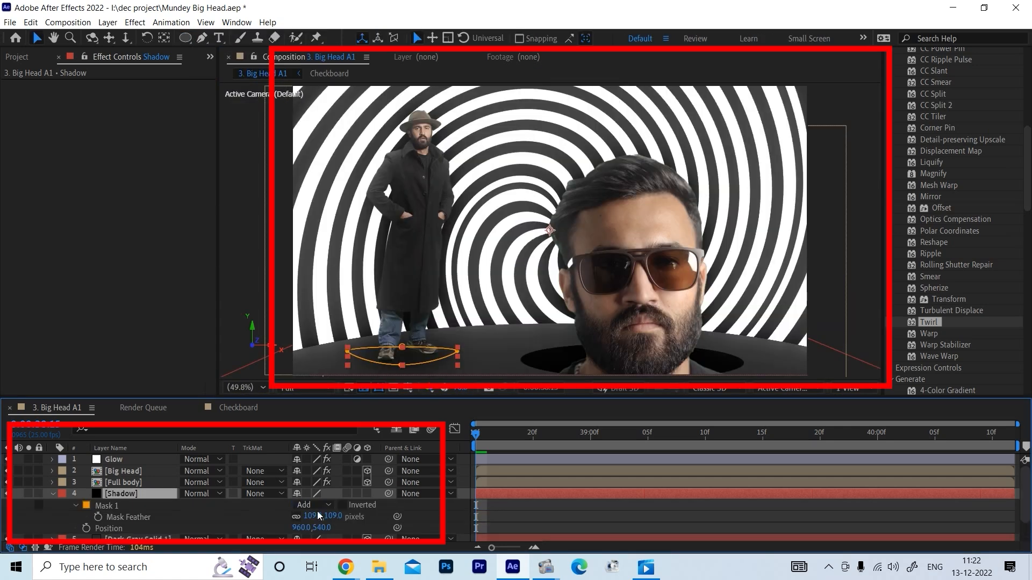
pyautogui.moveTo(311, 518); pyautogui.dragTo(294, 517)
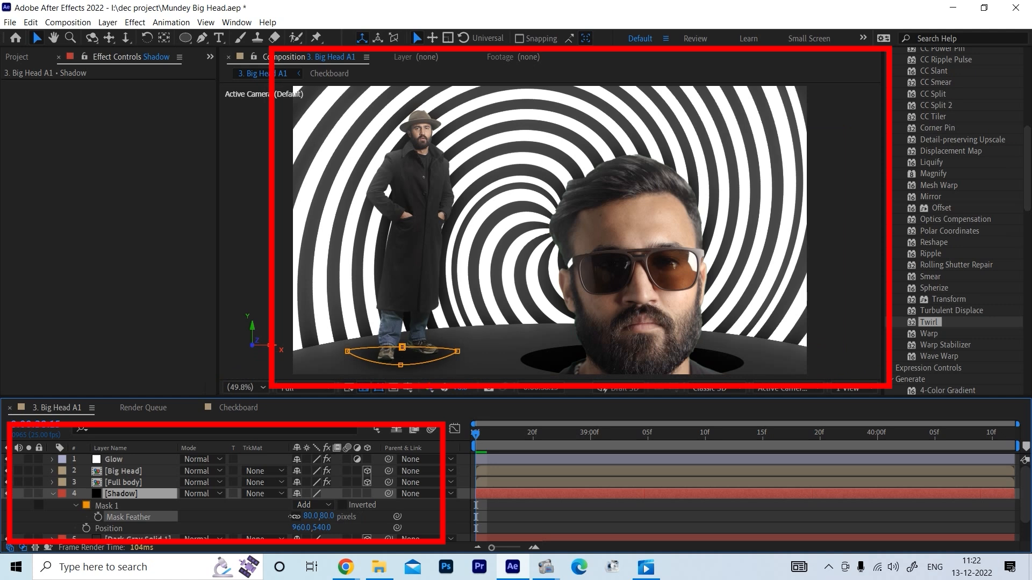
pyautogui.hotkey('shift', 't')
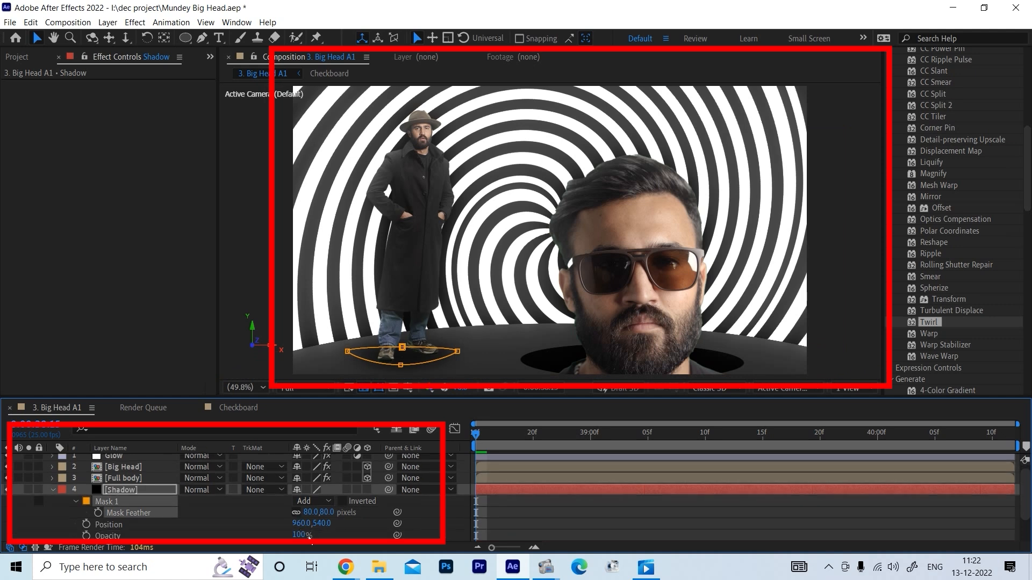
pyautogui.moveTo(310, 538); pyautogui.dragTo(279, 535)
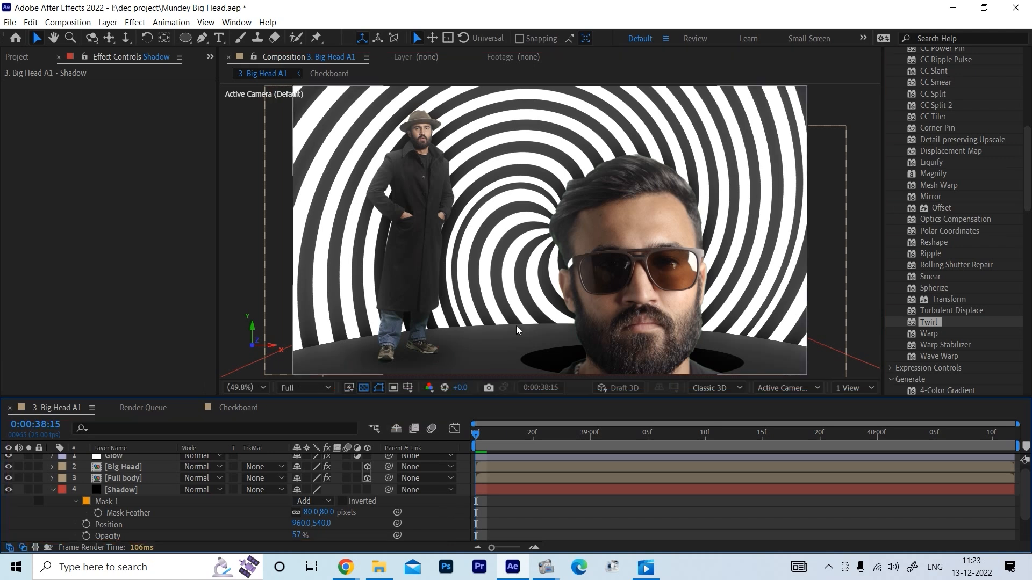
# Open the Full body composition and duplicate both of its footage layers
pyautogui.click(130, 483)
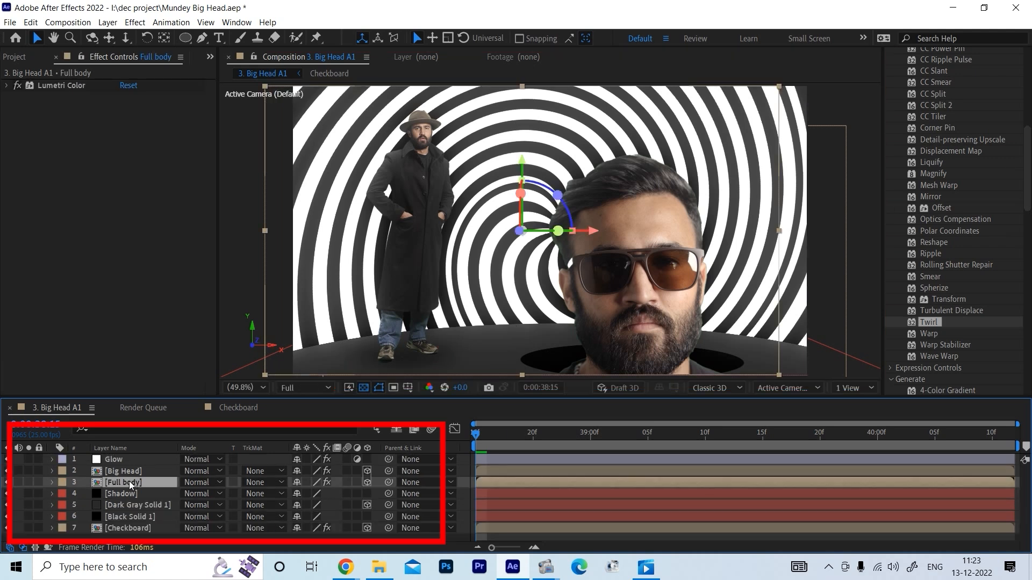
pyautogui.doubleClick(129, 482)
pyautogui.click(150, 458)
pyautogui.keyDown('shift'); pyautogui.click(149, 469); pyautogui.keyUp('shift')
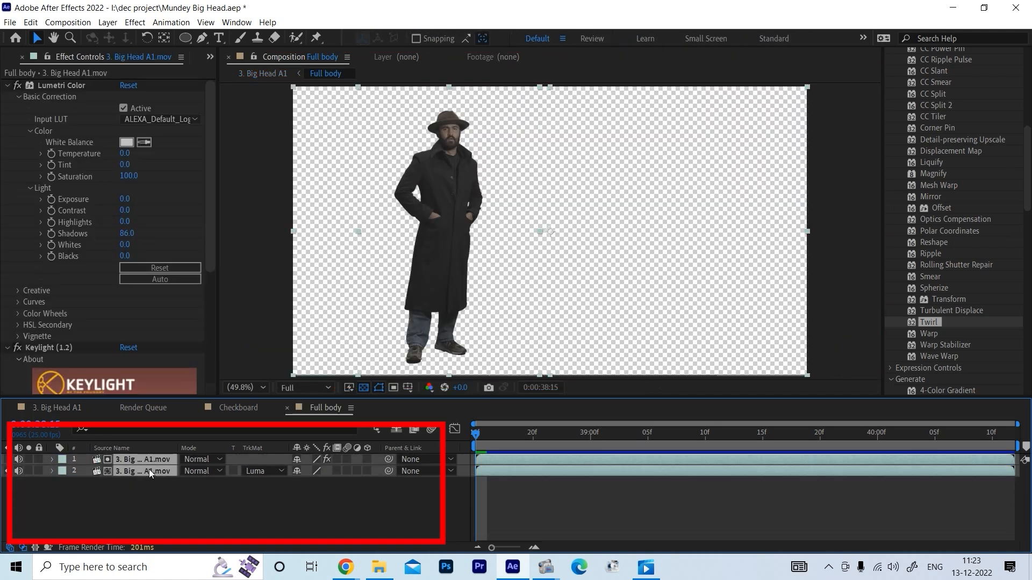
pyautogui.hotkey('ctrl', 'd')
# Remove the Keylight effect from the topmost footage copy in the Full body composition
pyautogui.click(144, 463)
pyautogui.click(48, 351)
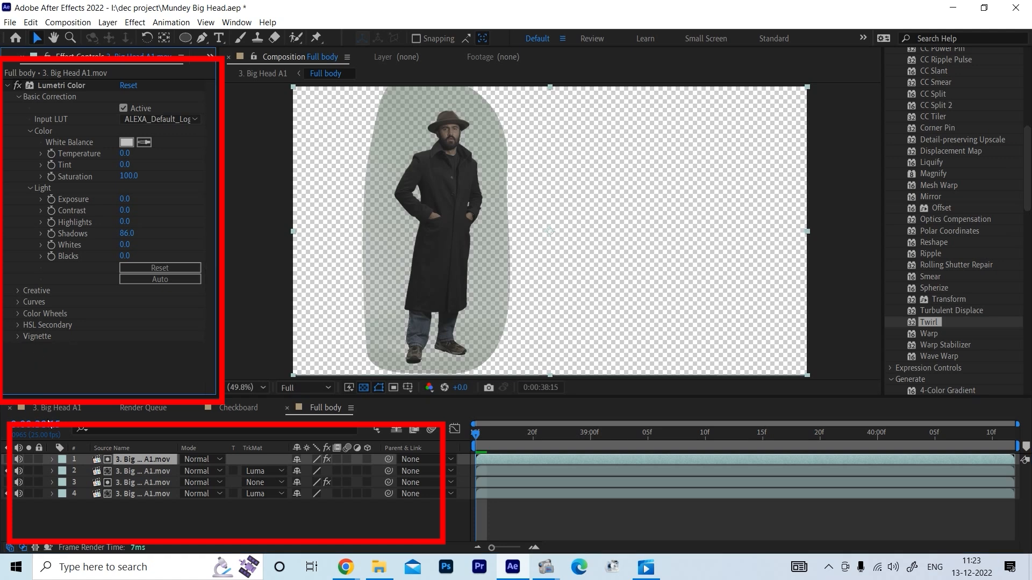
pyautogui.press('Delete')
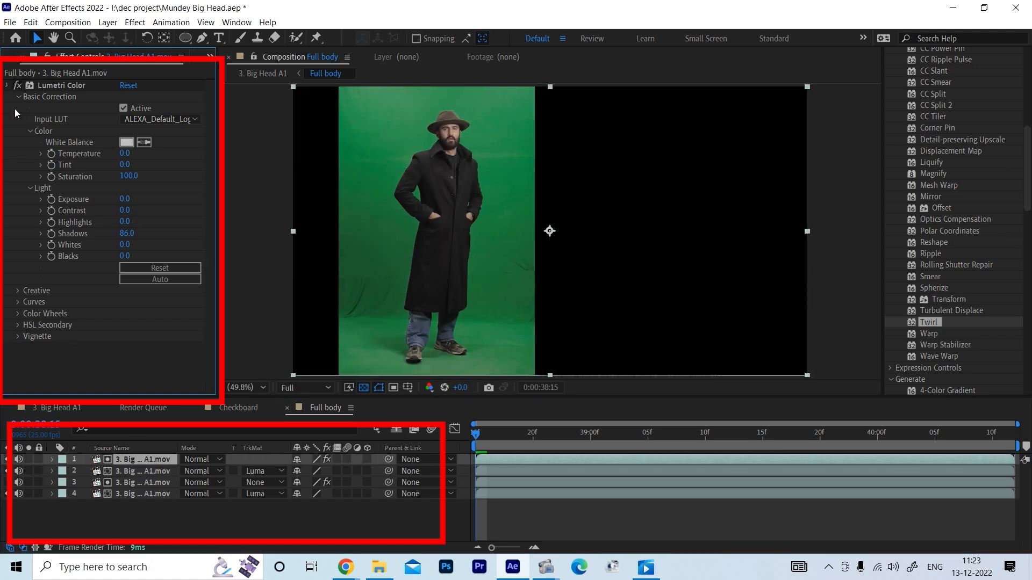
# Set the Lumetri Color saturation of the topmost footage copy to 6
pyautogui.click(8, 85)
pyautogui.click(7, 85)
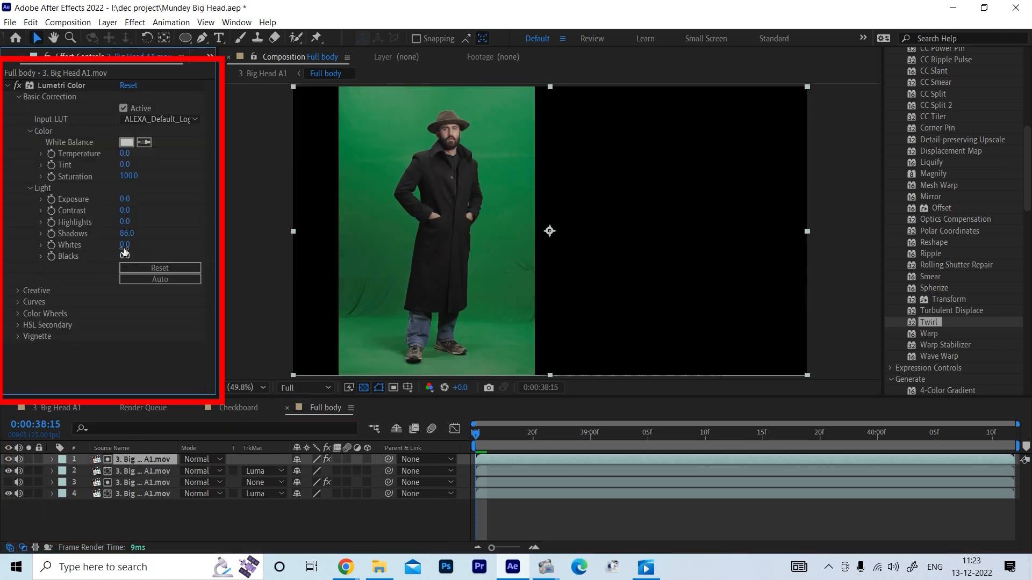
pyautogui.click(131, 176)
pyautogui.write('4')
pyautogui.press('Return')
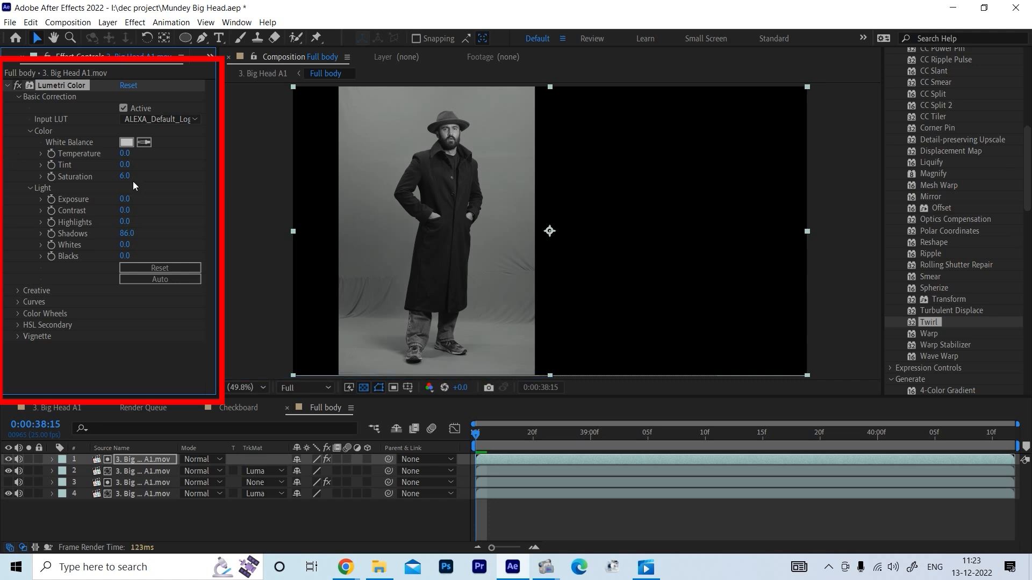
# Add a Curves effect to the topmost footage copy and steepen the curve into a high-contrast black-and-white matte
pyautogui.hotkey('ctrl', 'space')
pyautogui.write('curv')
pyautogui.press('Return')
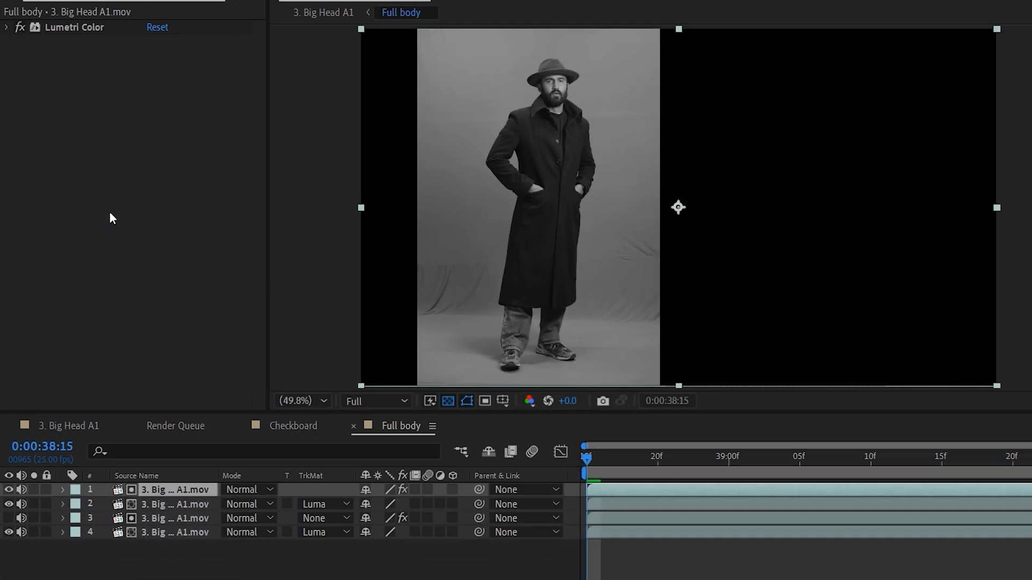
pyautogui.moveTo(152, 195); pyautogui.dragTo(134, 174)
pyautogui.moveTo(75, 273); pyautogui.dragTo(96, 297)
pyautogui.moveTo(134, 175); pyautogui.dragTo(97, 170)
pyautogui.moveTo(89, 295); pyautogui.dragTo(90, 297)
# Set the second footage layer's track matte to Luma Inverted and hide the matte layer above it
pyautogui.click(114, 470)
pyautogui.click(274, 471)
pyautogui.click(285, 539)
pyautogui.click(134, 518)
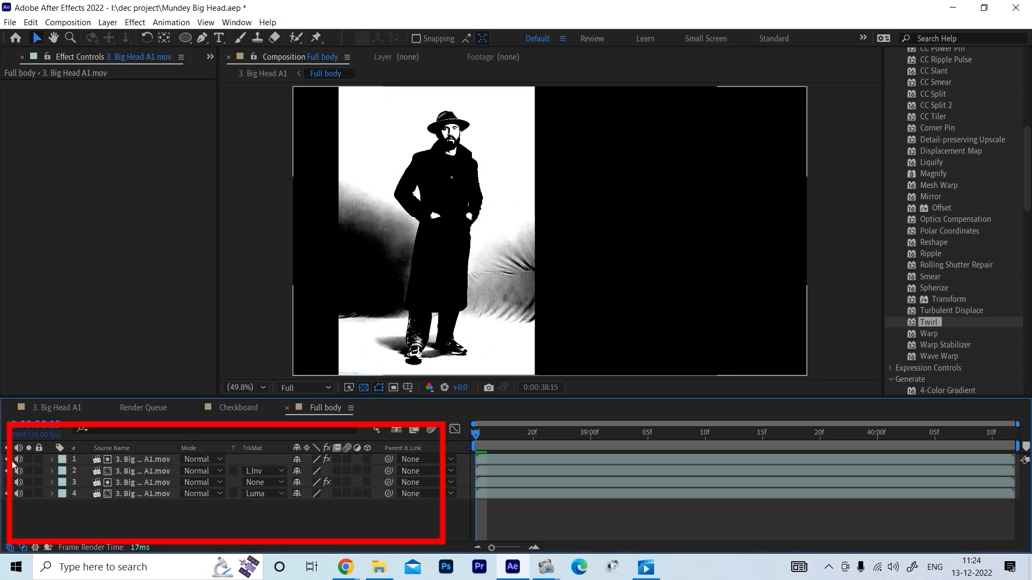
pyautogui.click(9, 460)
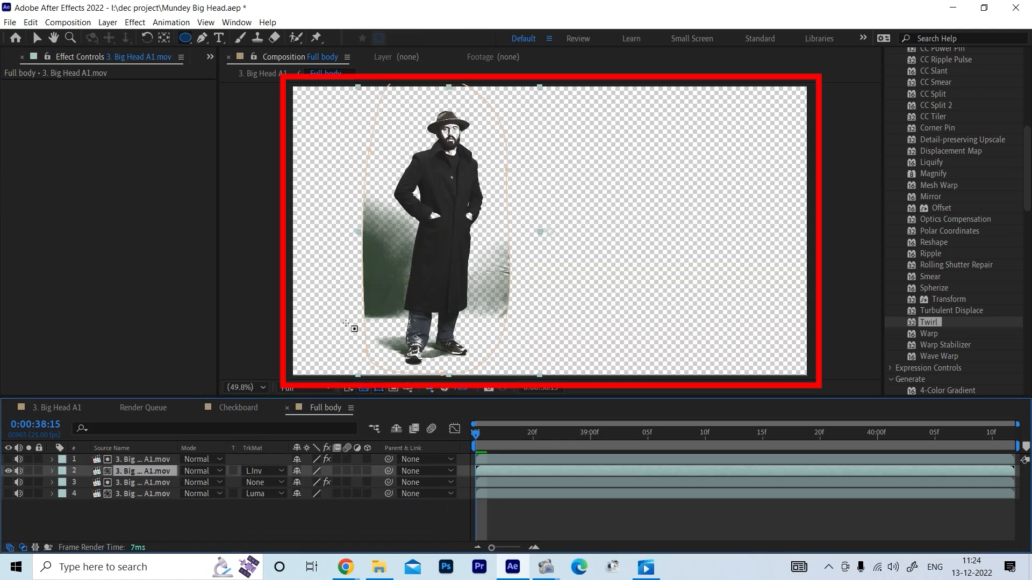
# Draw an elliptical mask around the man's feet and floor shadow on the second footage layer
pyautogui.moveTo(354, 325); pyautogui.dragTo(506, 373)
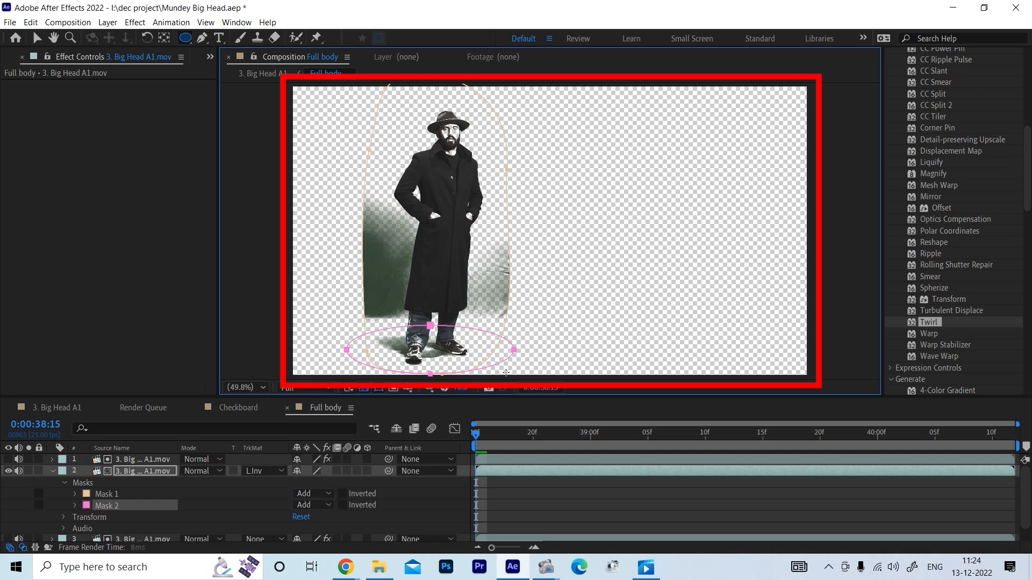
# Apply the Advanced Spill Suppressor effect to the masked floor-shadow footage layer to remove its green tint
pyautogui.hotkey('ctrl', 'space')
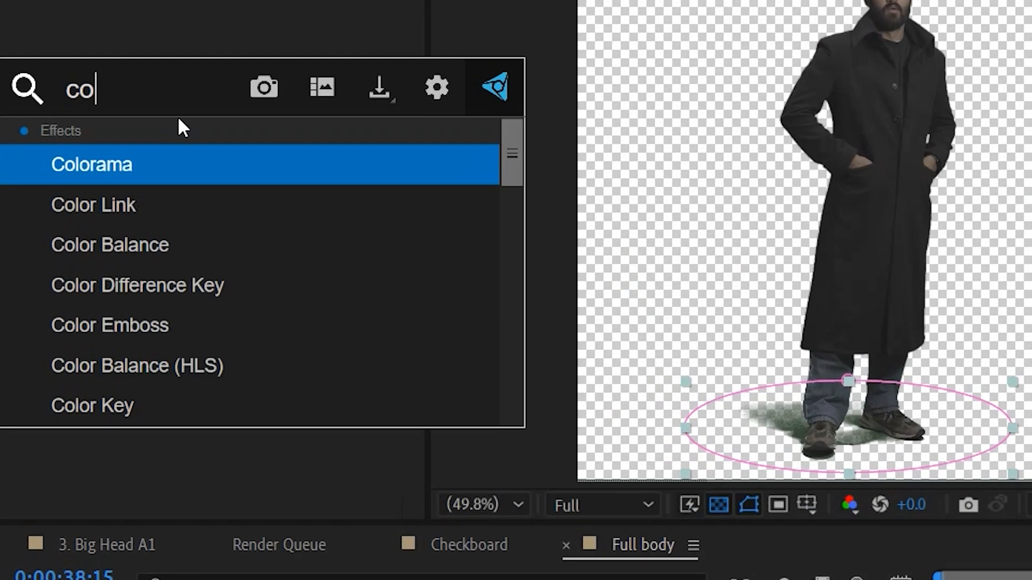
pyautogui.write('ad')
pyautogui.press('Down')
pyautogui.press('Down')
pyautogui.press('Return')
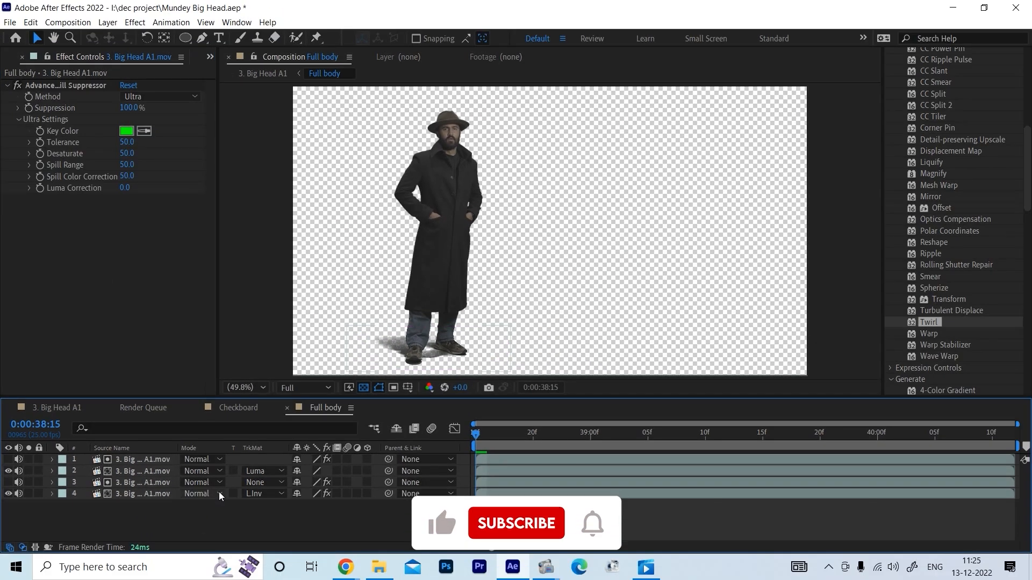
# Add a Gaussian Blur effect to the hidden luma matte layer above the floor-shadow layer and raise its blurriness to soften the shadow
pyautogui.click(157, 481)
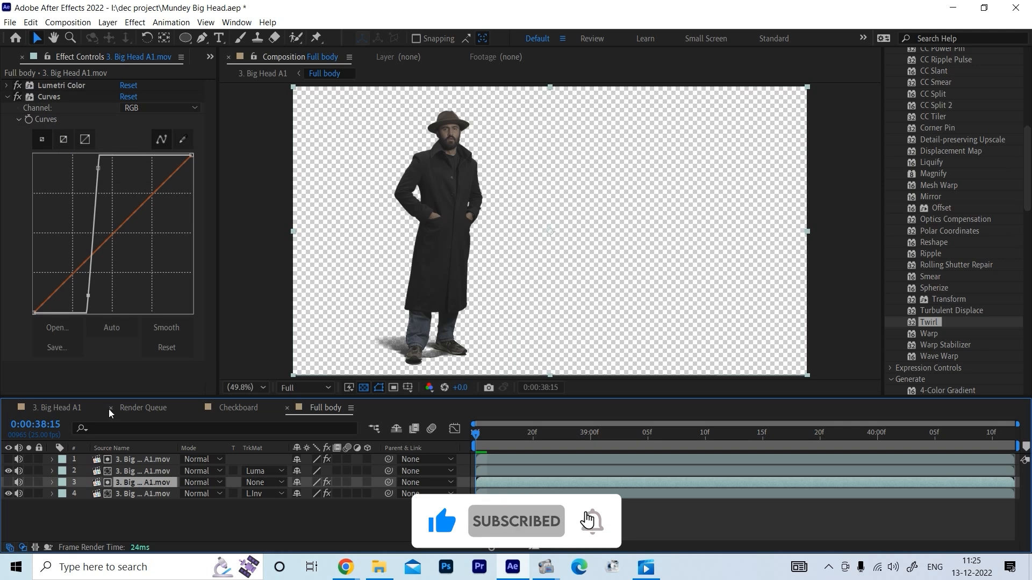
pyautogui.hotkey('ctrl', 'space')
pyautogui.write('ga')
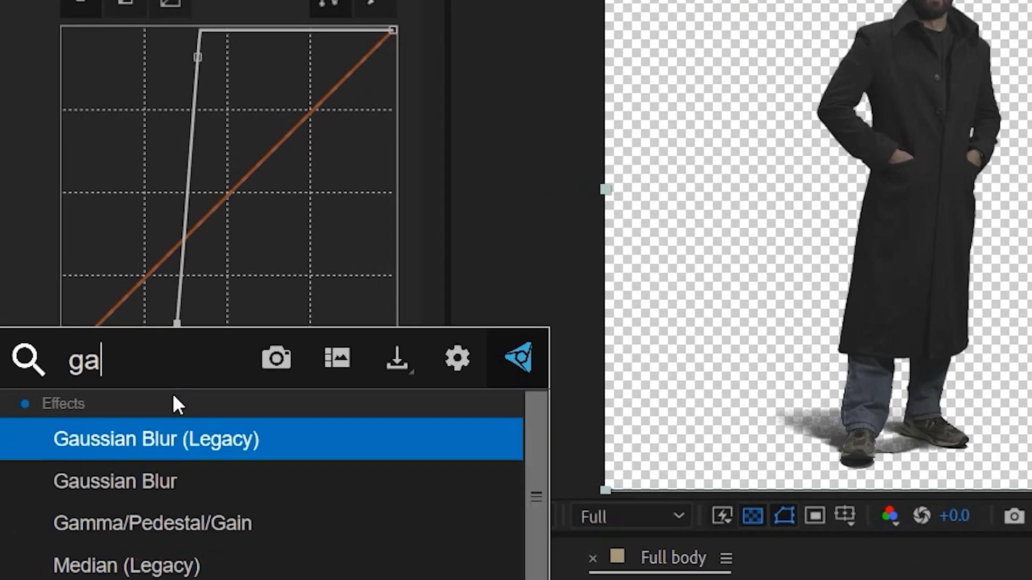
pyautogui.click(89, 369)
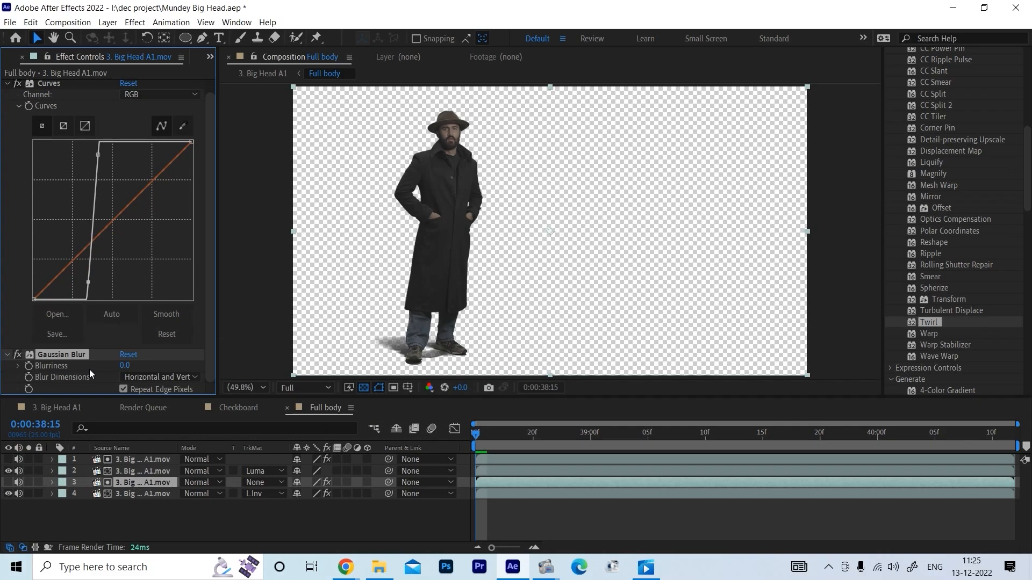
pyautogui.scroll(2, 424, 326)
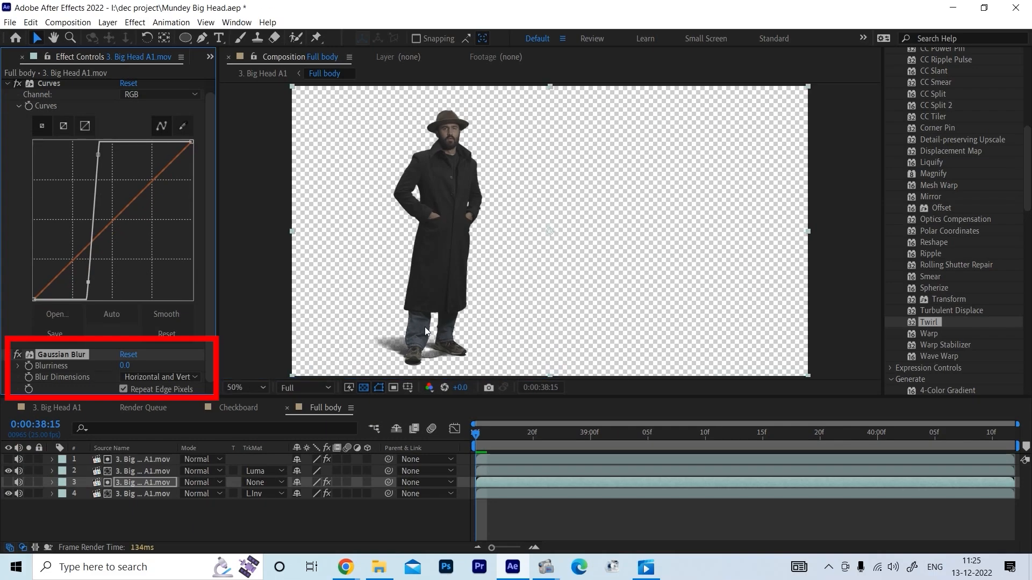
pyautogui.moveTo(425, 327); pyautogui.dragTo(624, 128)
pyautogui.moveTo(127, 367); pyautogui.dragTo(143, 368)
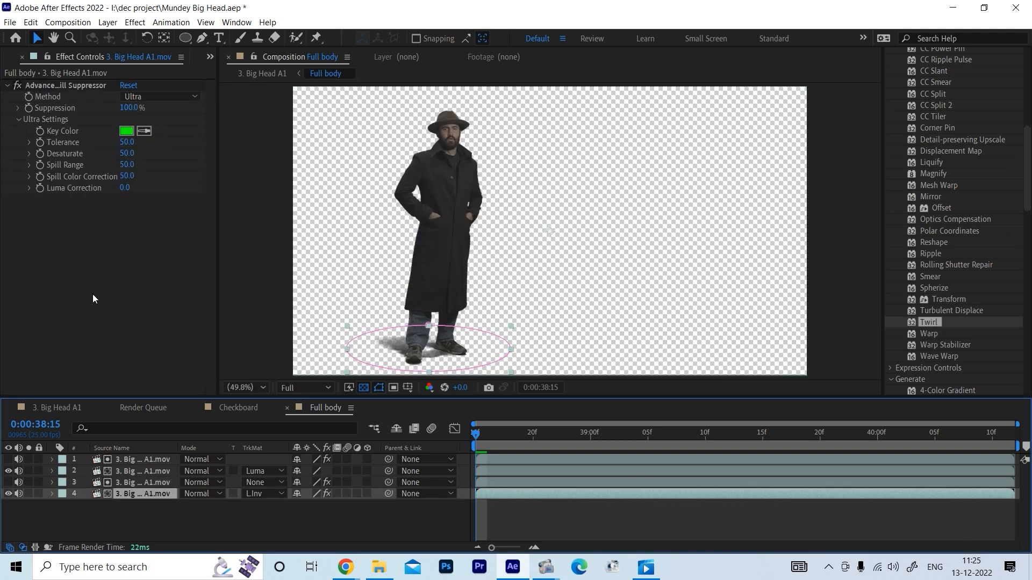
# Add a Fill effect to the floor-shadow layer and set its color to black (000000)
pyautogui.hotkey('ctrl', 'space')
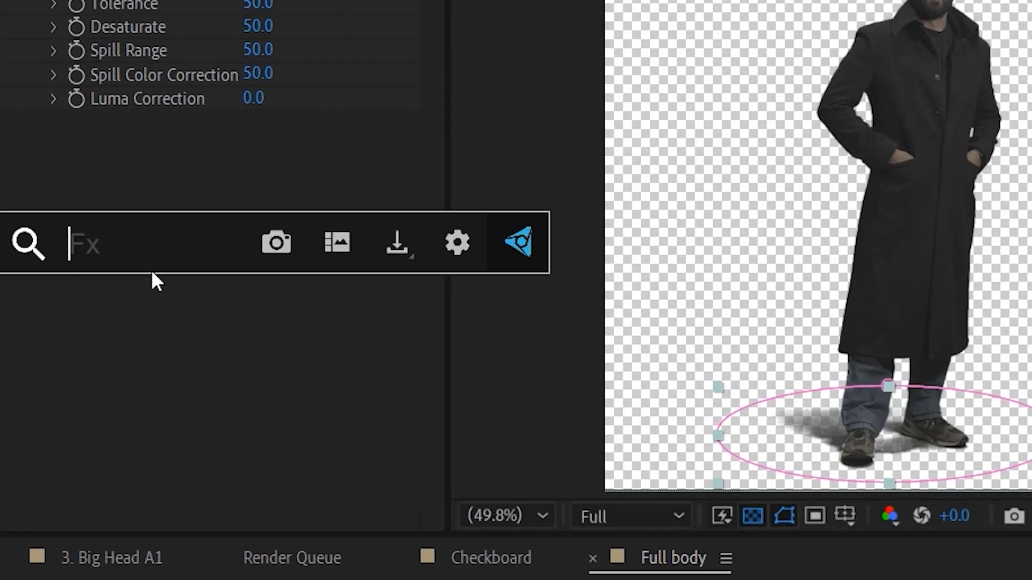
pyautogui.write('fill')
pyautogui.press('Return')
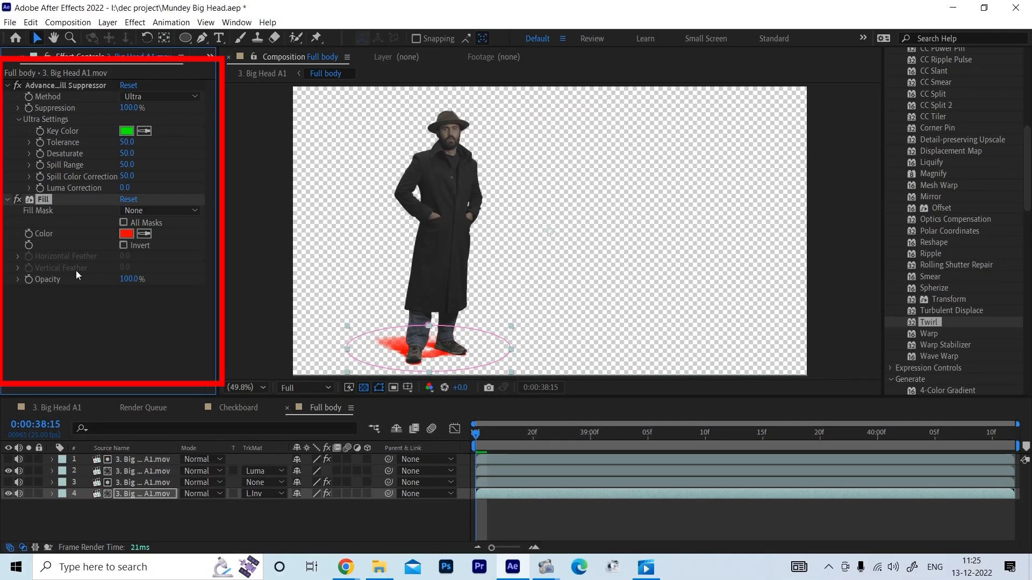
pyautogui.click(126, 234)
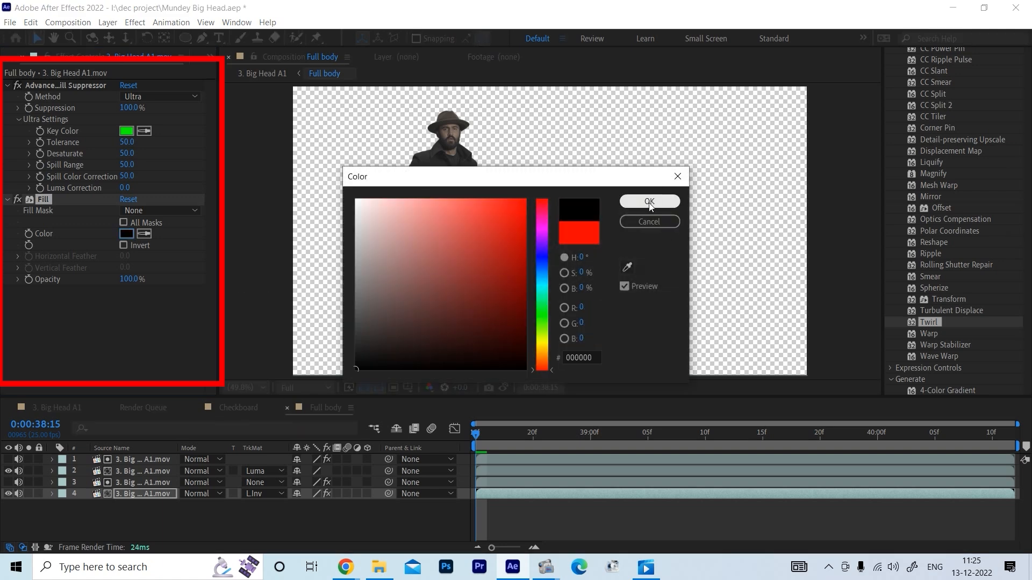
pyautogui.click(649, 202)
# Lower the floor-shadow layer's opacity in the Full body composition and preview the 3. Big Head A1 composition
pyautogui.click(57, 408)
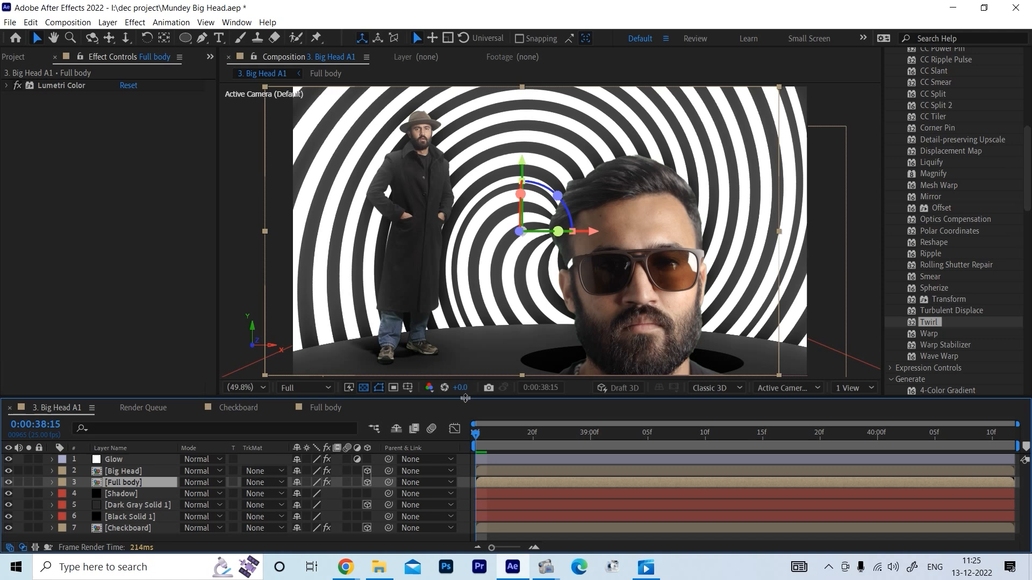
pyautogui.click(326, 408)
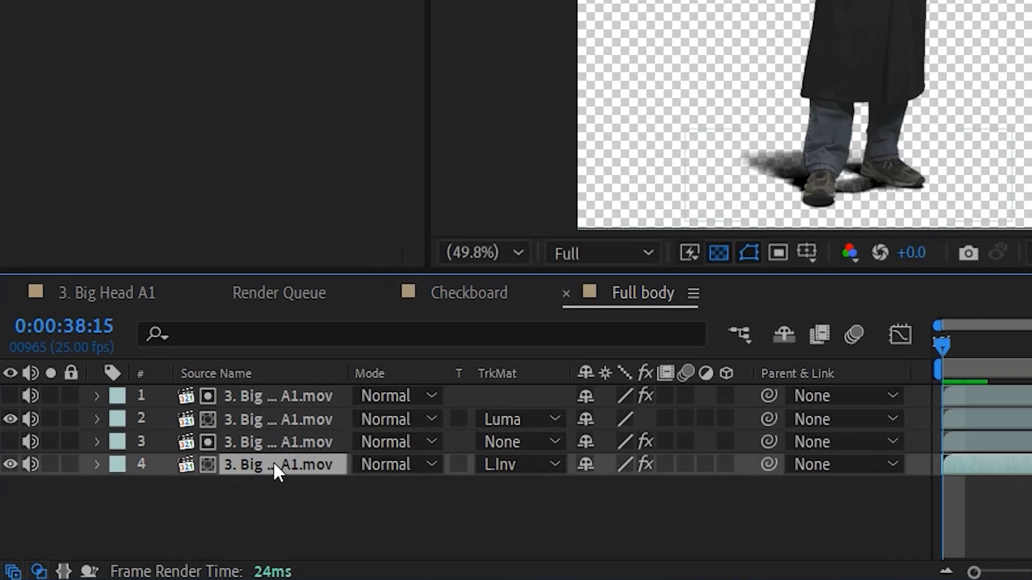
pyautogui.press('t')
pyautogui.moveTo(596, 487); pyautogui.dragTo(553, 487)
pyautogui.click(125, 294)
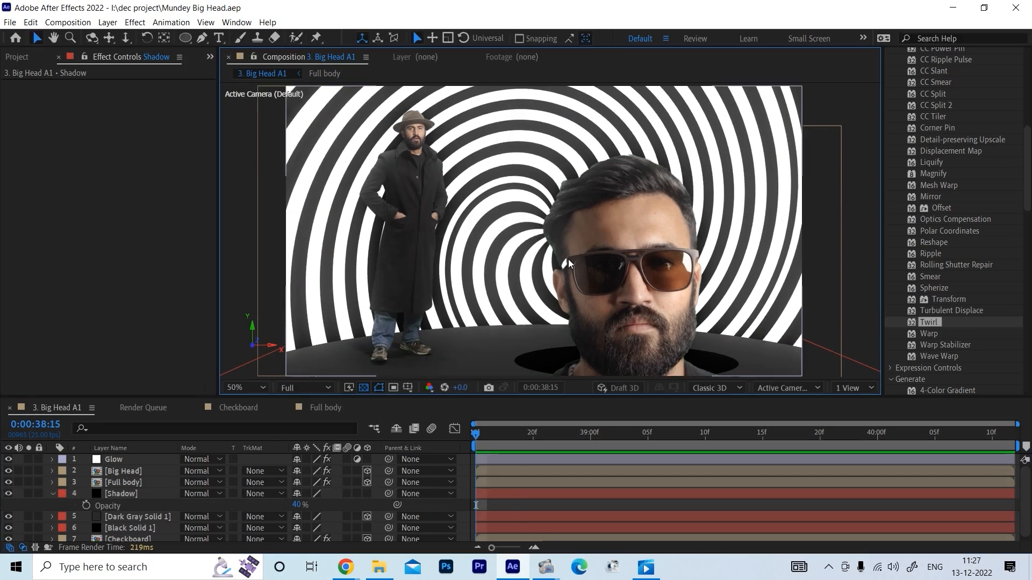
pyautogui.press('space')
# Apply the Advanced Spill Suppressor effect to the Big Head layer and play back the composition
pyautogui.click(121, 492)
pyautogui.click(133, 473)
pyautogui.hotkey('ctrl', 'space')
pyautogui.write('ad')
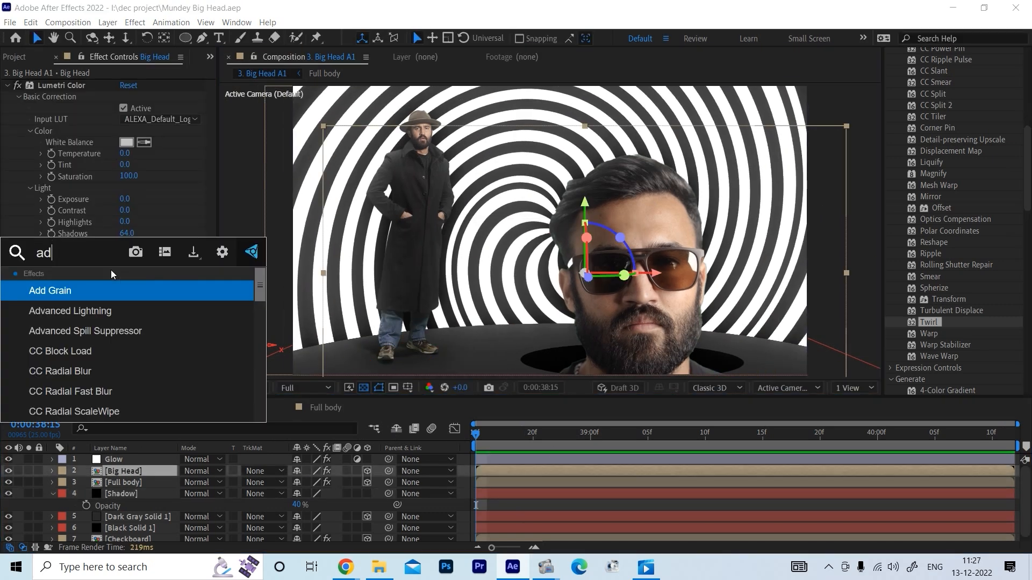
pyautogui.press('Down')
pyautogui.press('Down')
pyautogui.press('Return')
pyautogui.click(153, 359)
pyautogui.click(148, 387)
pyautogui.scroll(-3, 59, 365)
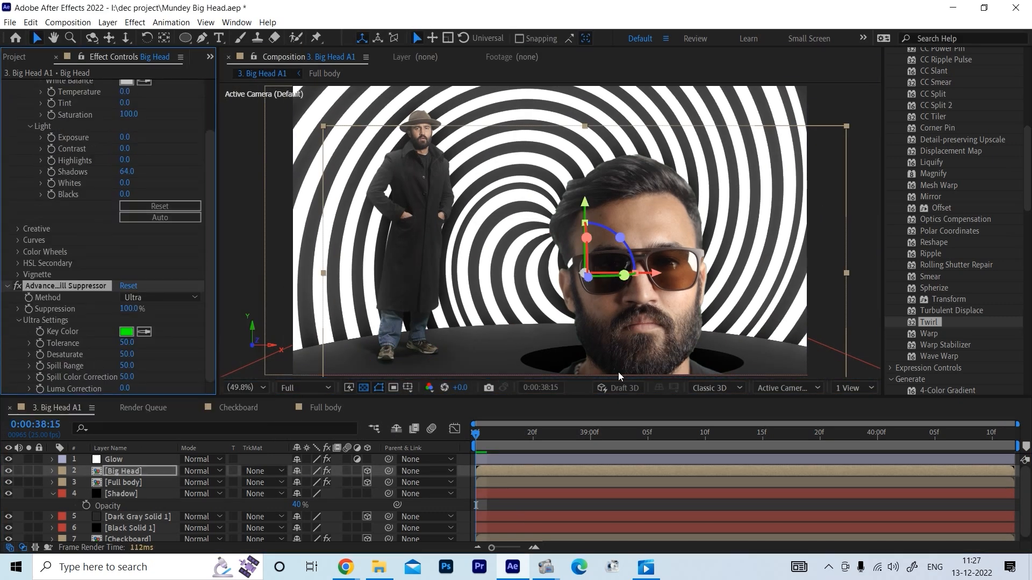
pyautogui.press('space')
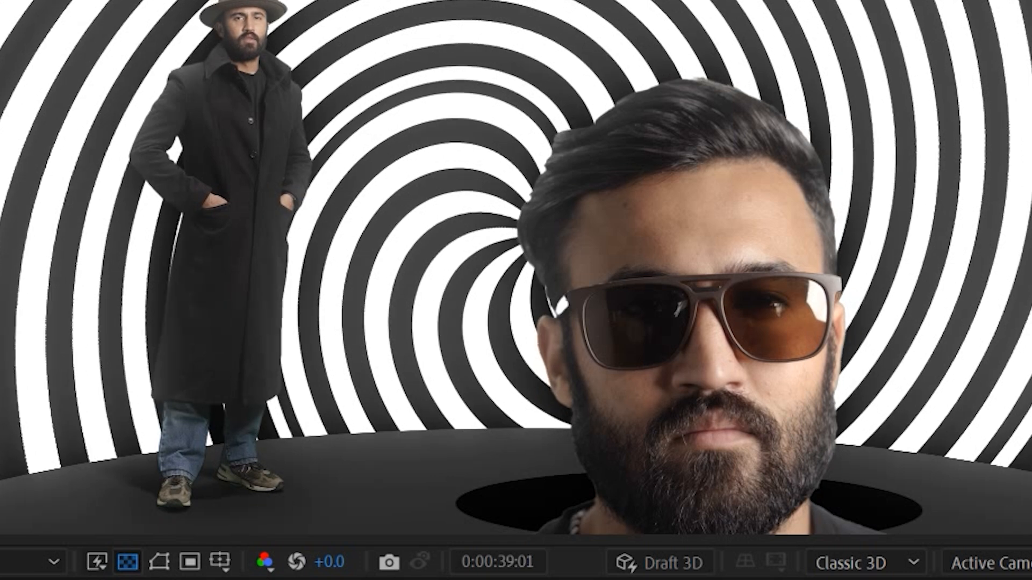